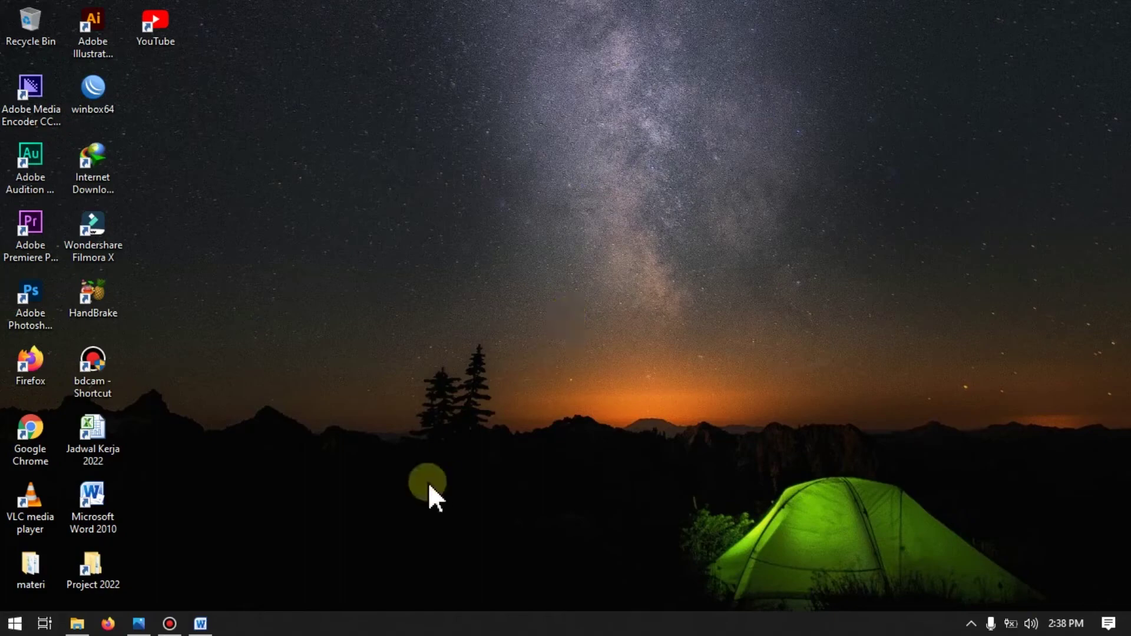
Restore the finished exam sheet and check the heading lines and first column
{"action": "left_click", "coordinate": [201, 623]}
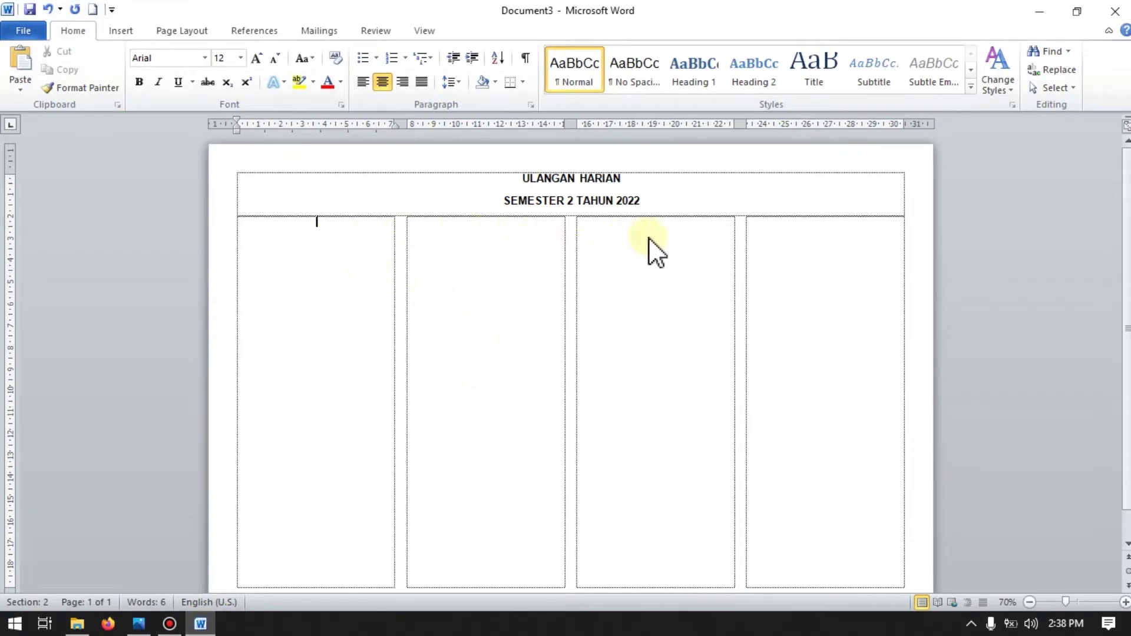
{"action": "left_click", "coordinate": [543, 178]}
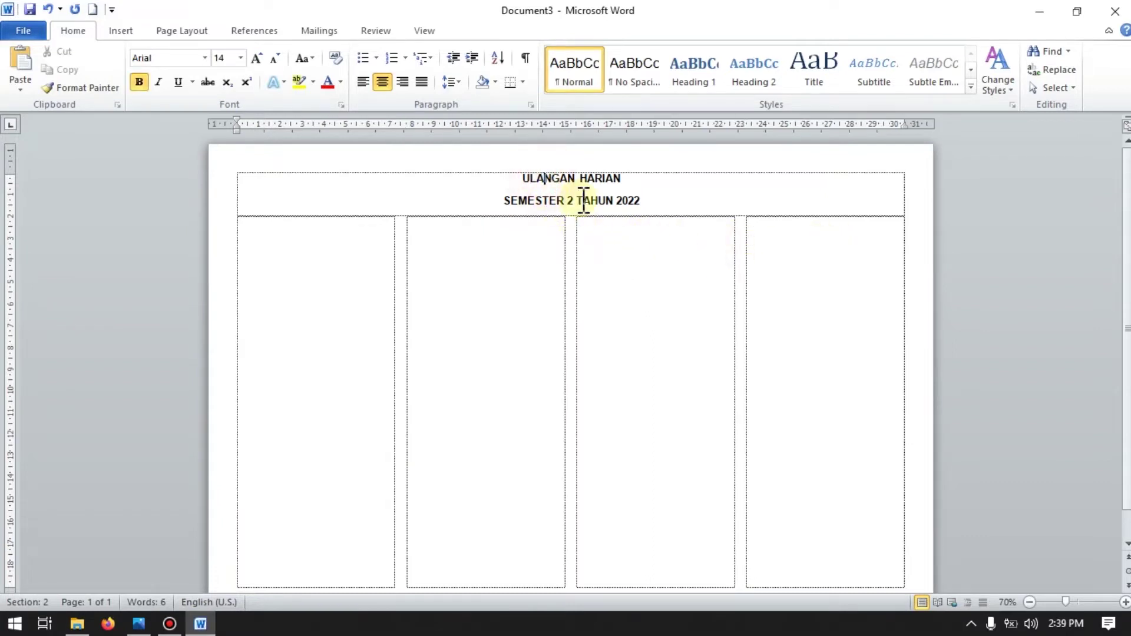
{"action": "left_click", "coordinate": [506, 198]}
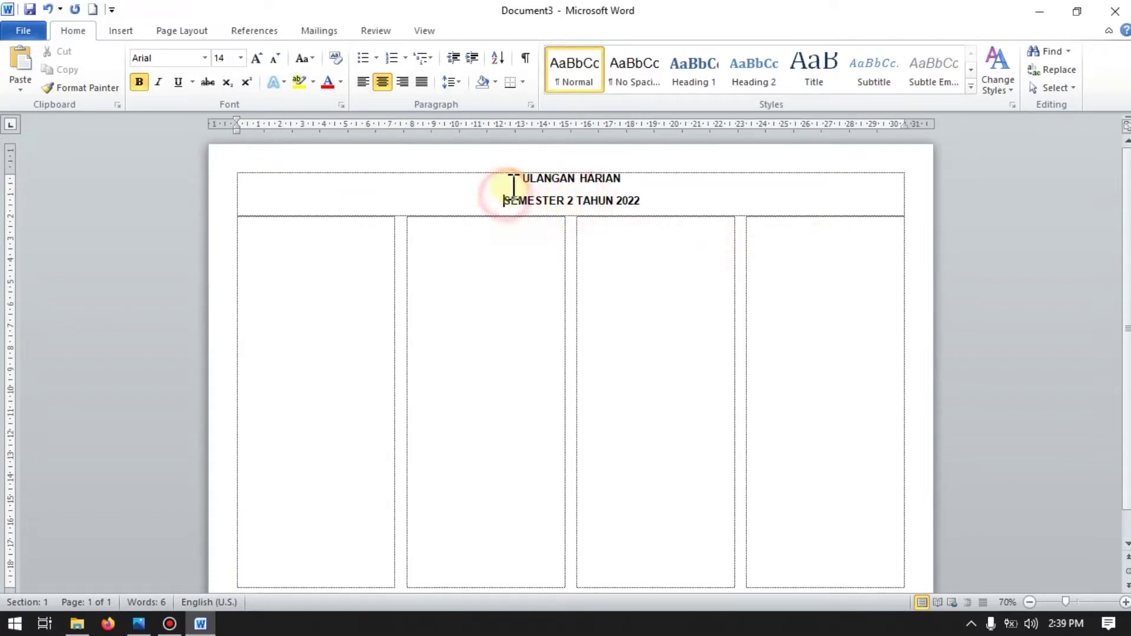
{"action": "left_click", "coordinate": [331, 292]}
Widen the gaps between the four columns using the ruler's column-gap markers
{"action": "left_click_drag", "start_coordinate": [407, 124], "coordinate": [417, 126]}
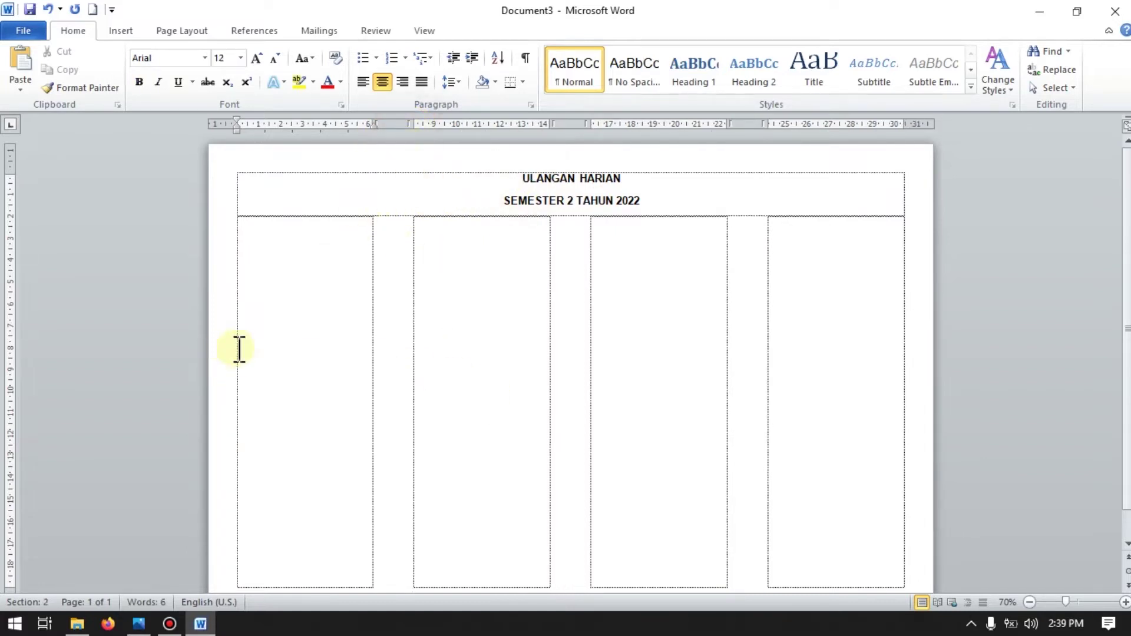
{"action": "left_click", "coordinate": [377, 124]}
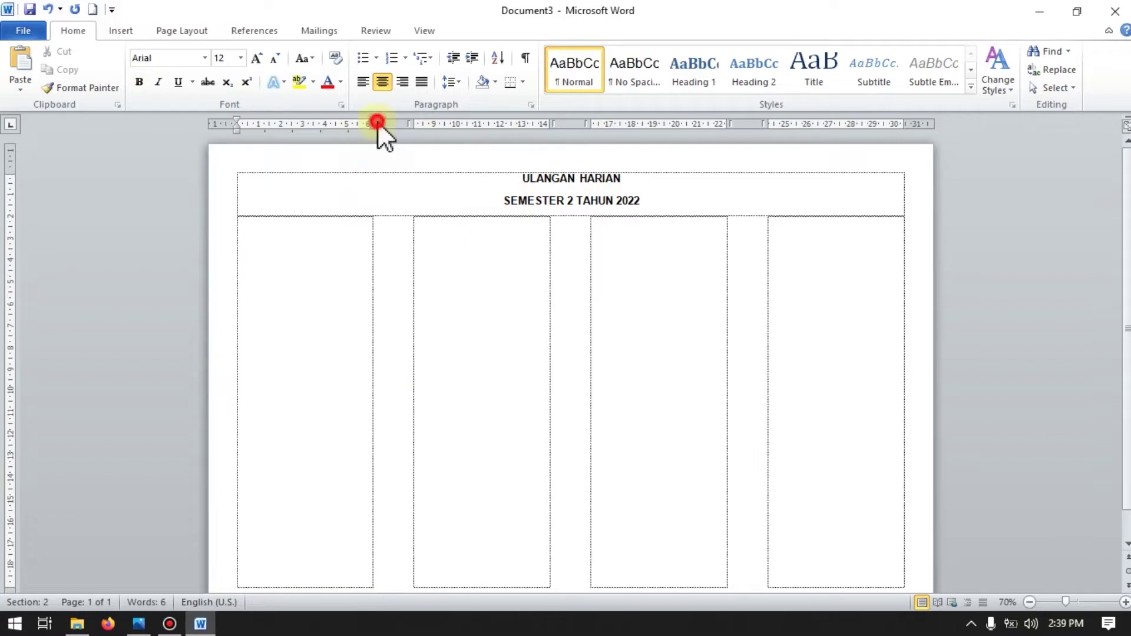
{"action": "left_click", "coordinate": [398, 127]}
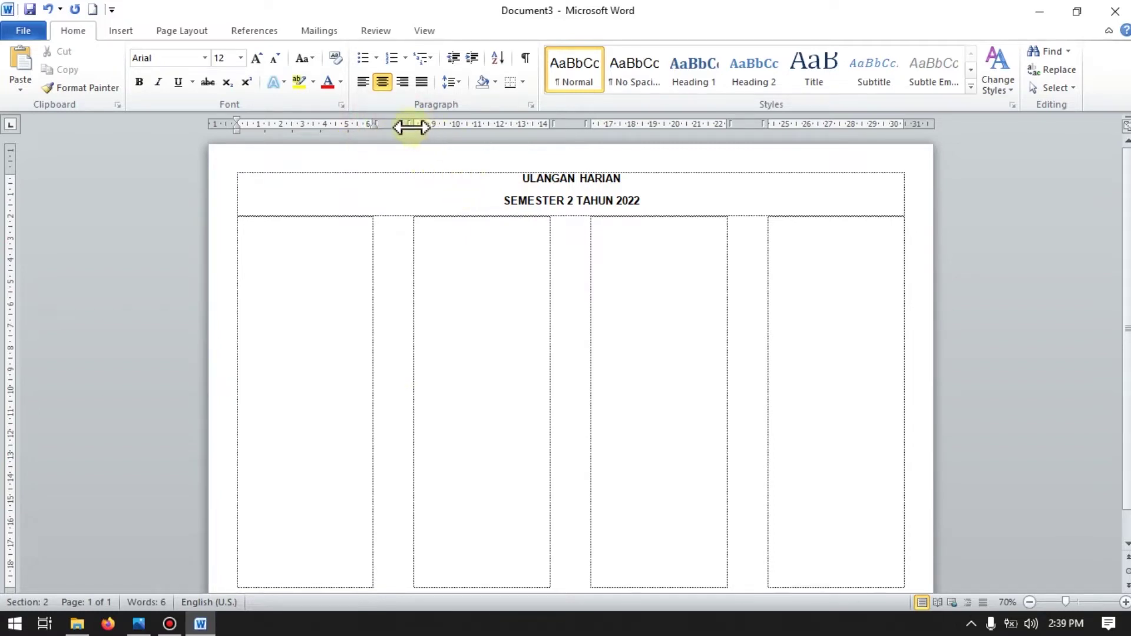
{"action": "left_click", "coordinate": [405, 128]}
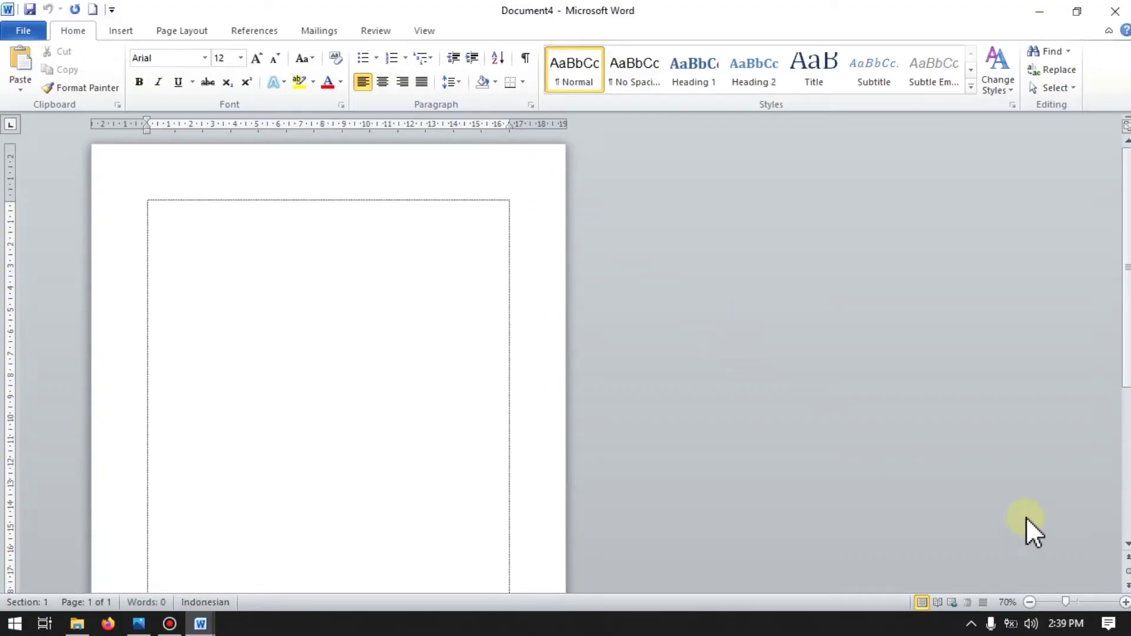
Zoom the new blank Document4 from 70% to 82% and click into the page
{"action": "left_click", "coordinate": [1070, 603]}
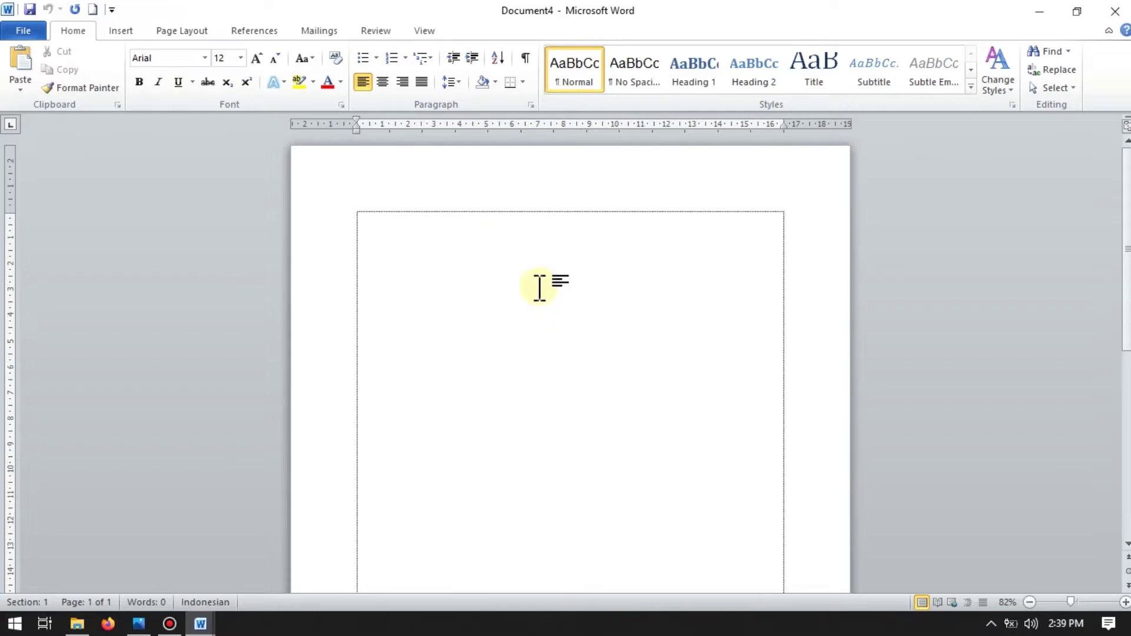
{"action": "left_click", "coordinate": [483, 244]}
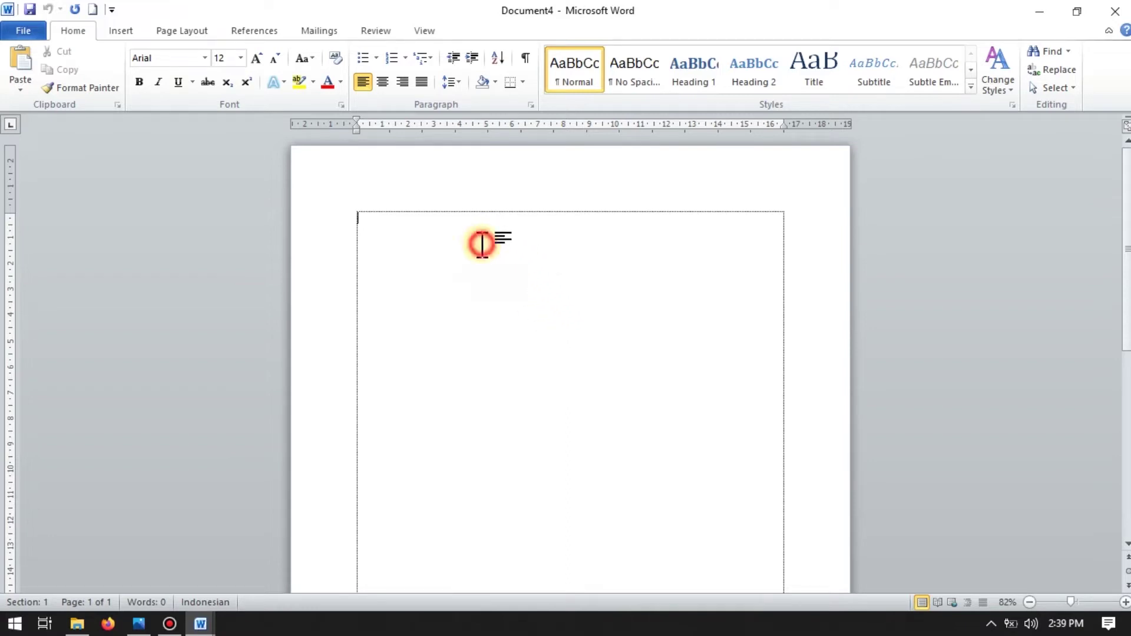
Switch the blank page to landscape orientation and zoom out to 68%
{"action": "left_click", "coordinate": [200, 30]}
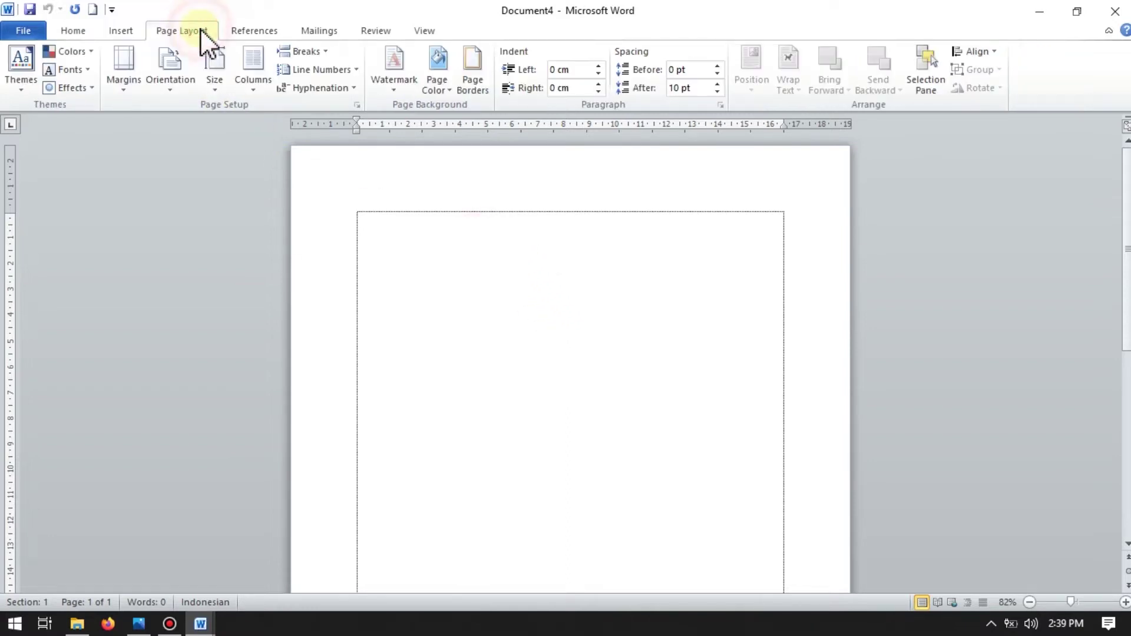
{"action": "left_click", "coordinate": [168, 90]}
{"action": "left_click", "coordinate": [210, 153]}
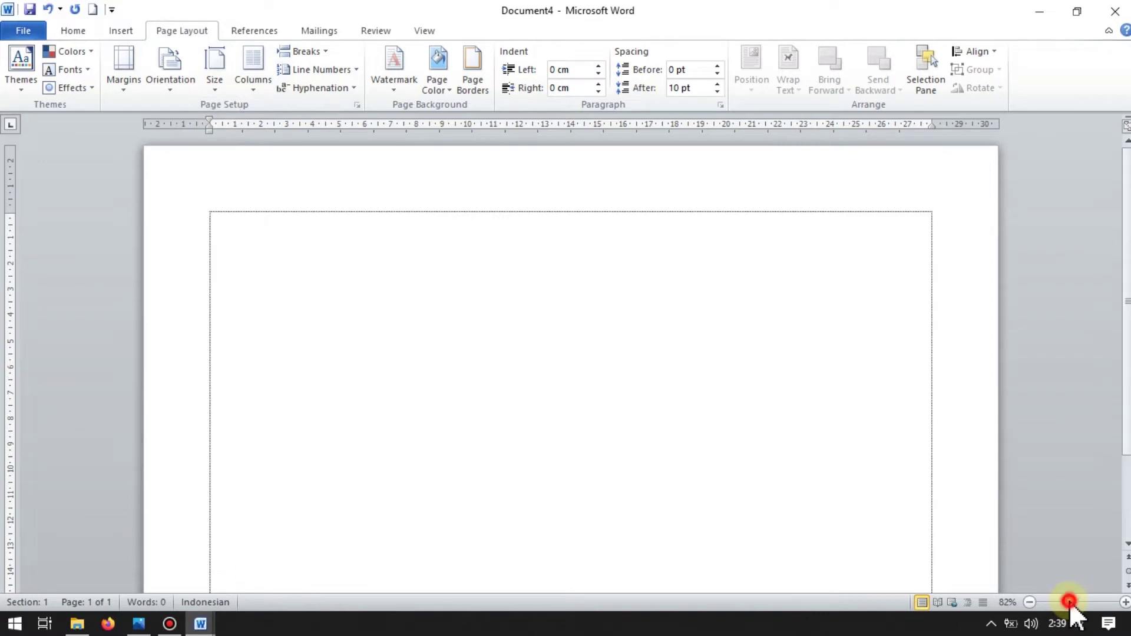
{"action": "left_click_drag", "start_coordinate": [1070, 602], "coordinate": [1064, 602]}
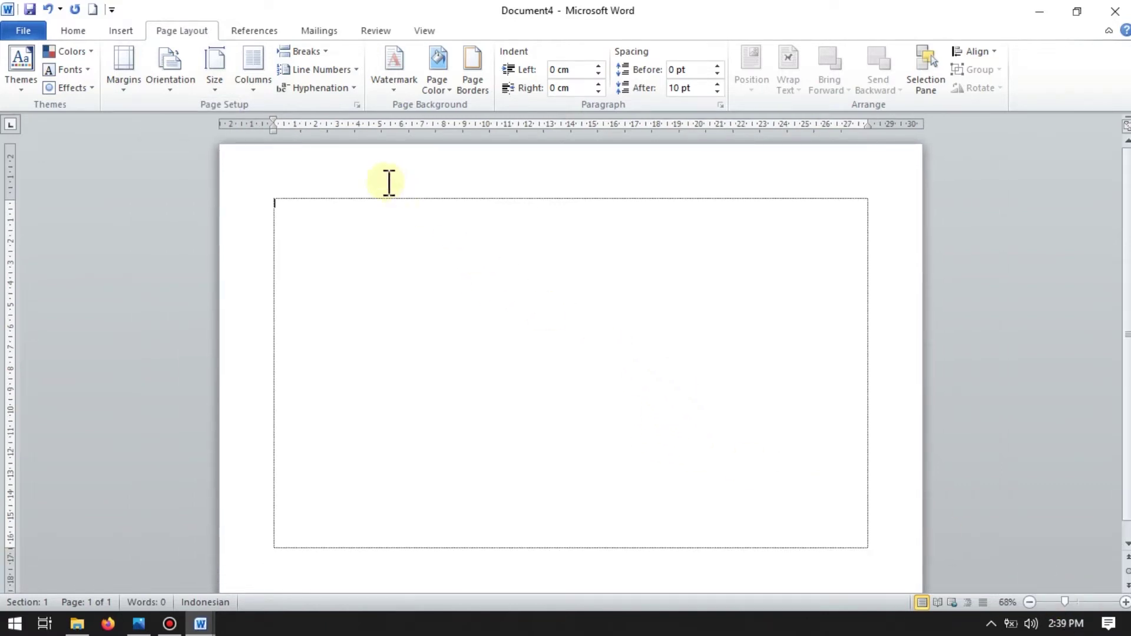
{"action": "left_click", "coordinate": [130, 88]}
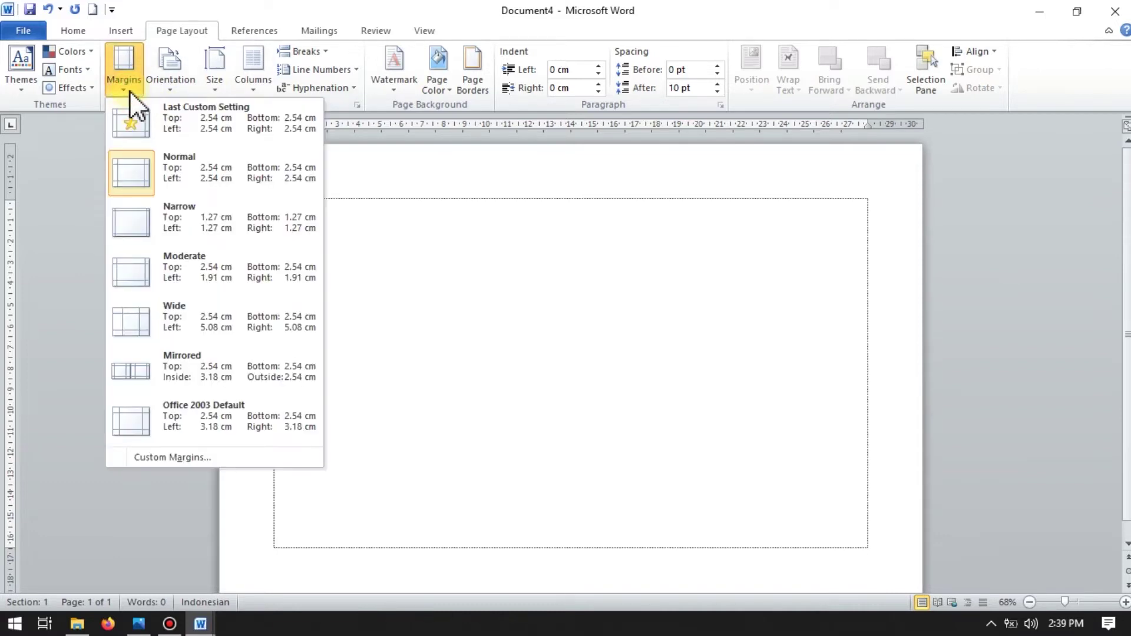
Apply Narrow margins and confirm 1.27 cm on all four sides in Page Setup
{"action": "left_click", "coordinate": [156, 221]}
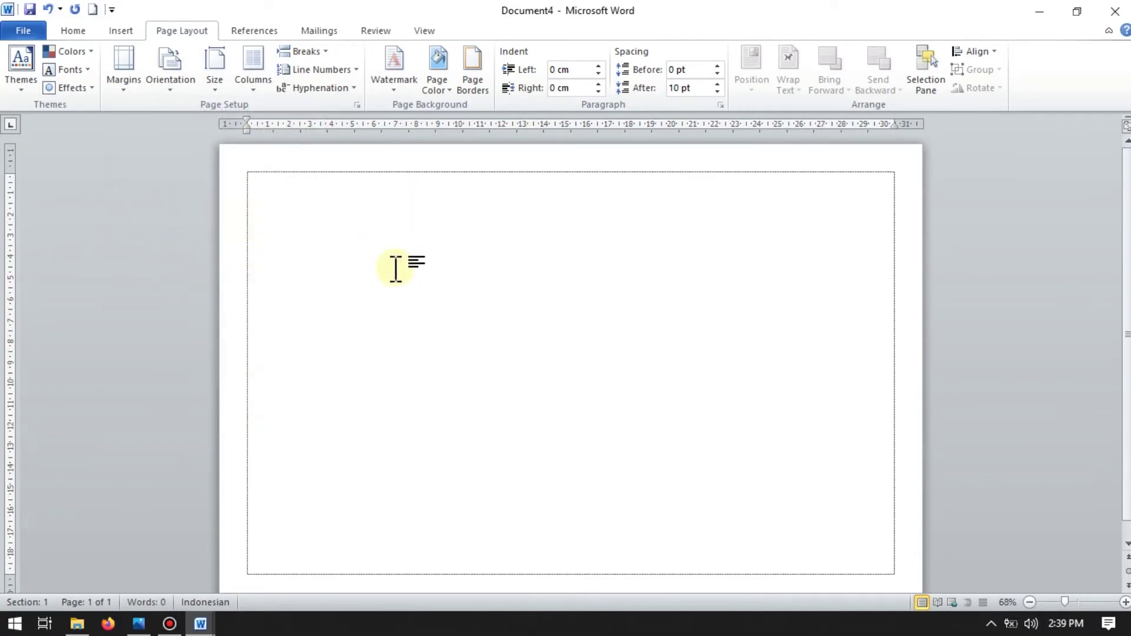
{"action": "left_click", "coordinate": [127, 78]}
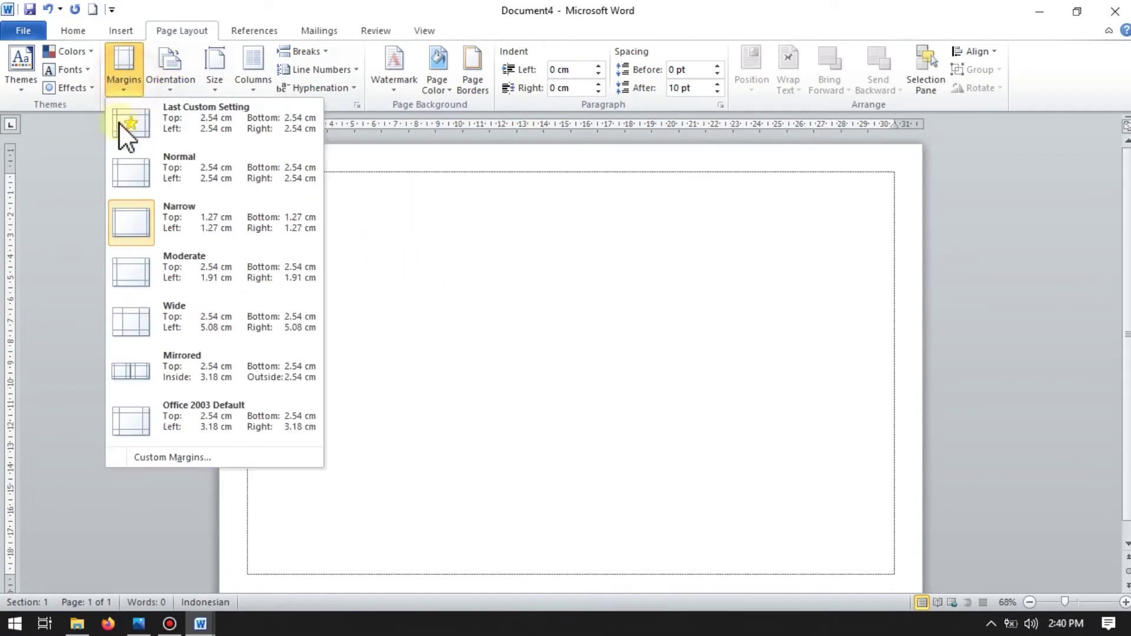
{"action": "left_click", "coordinate": [169, 459]}
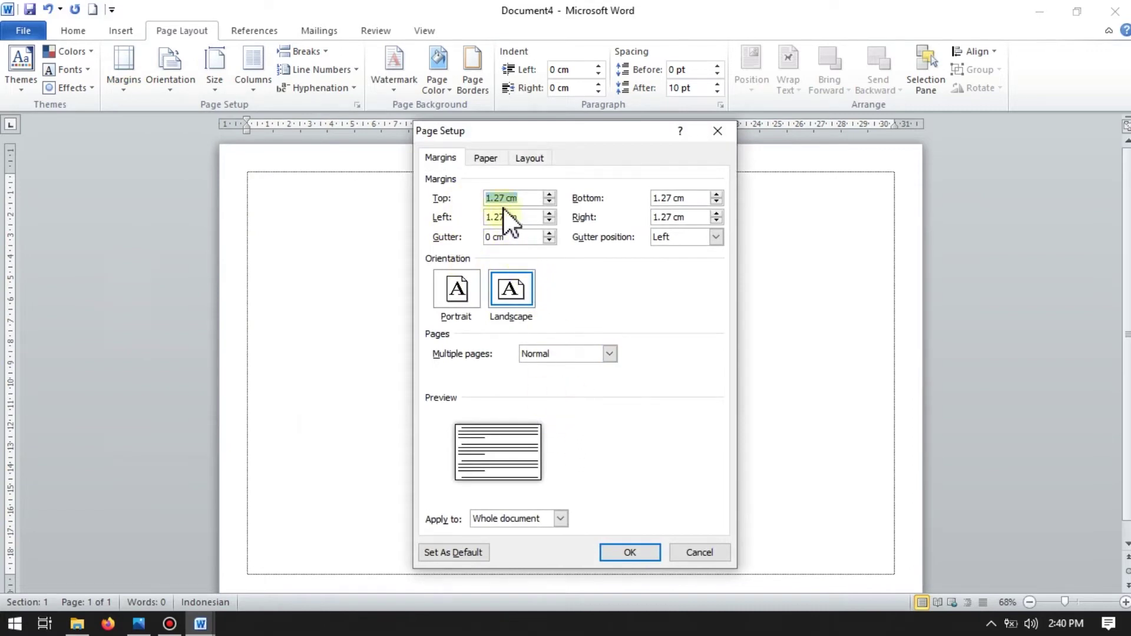
{"action": "left_click", "coordinate": [632, 551]}
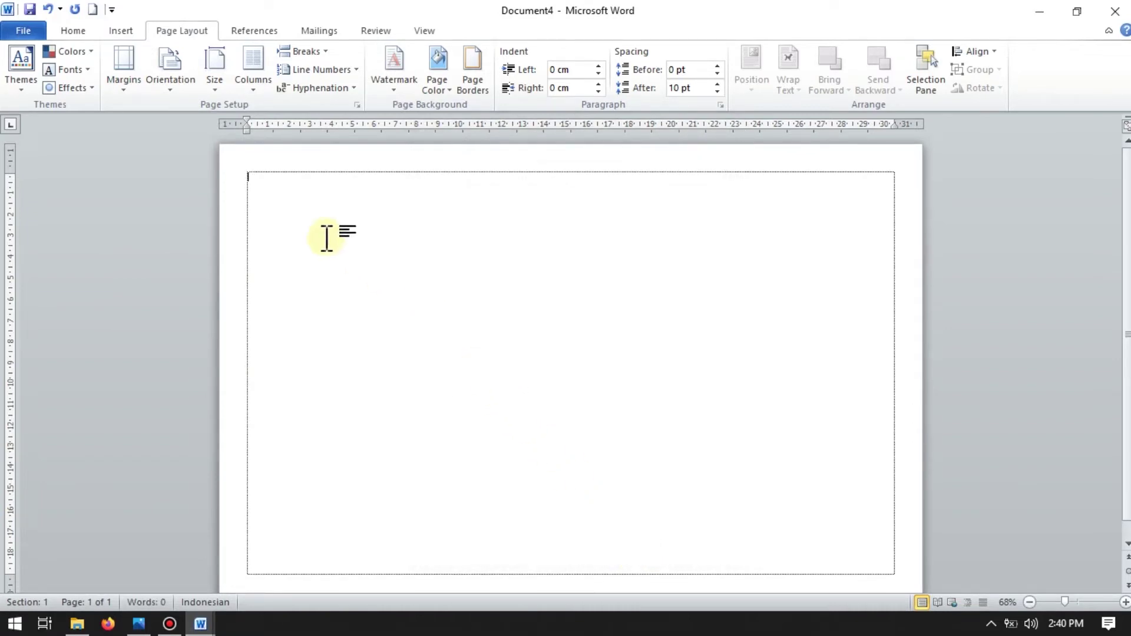
Type the centred lines 'ULANGAN HARIAN' and 'SEMESTER 2 TAHUN 2022', correcting a typo
{"action": "key", "text": "ctrl+e"}
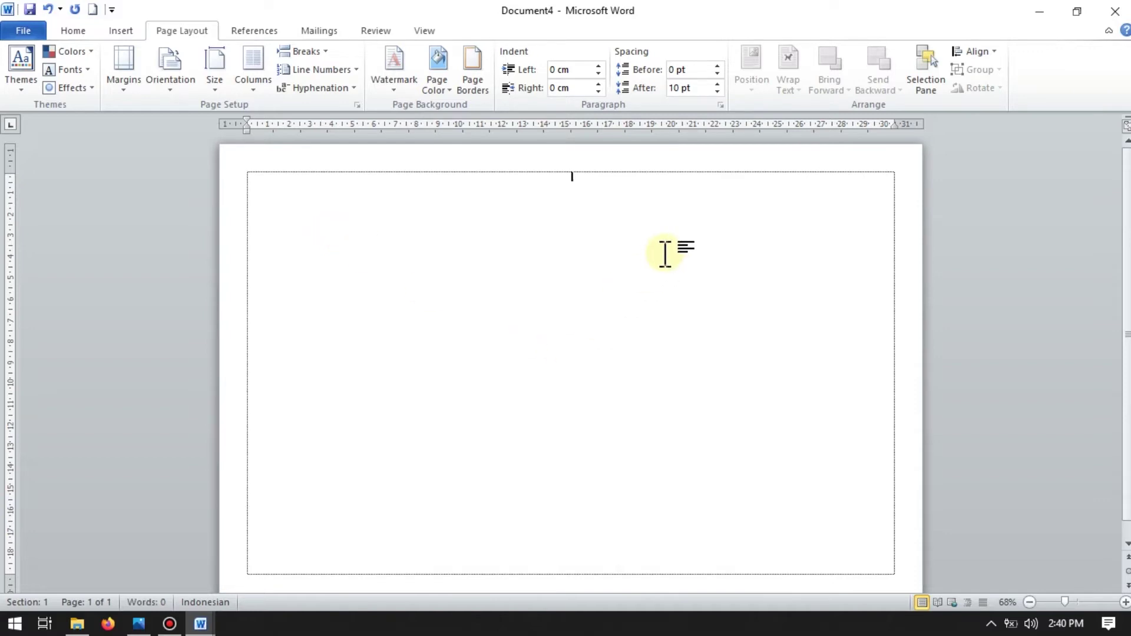
{"action": "type", "text": "ULANGA"}
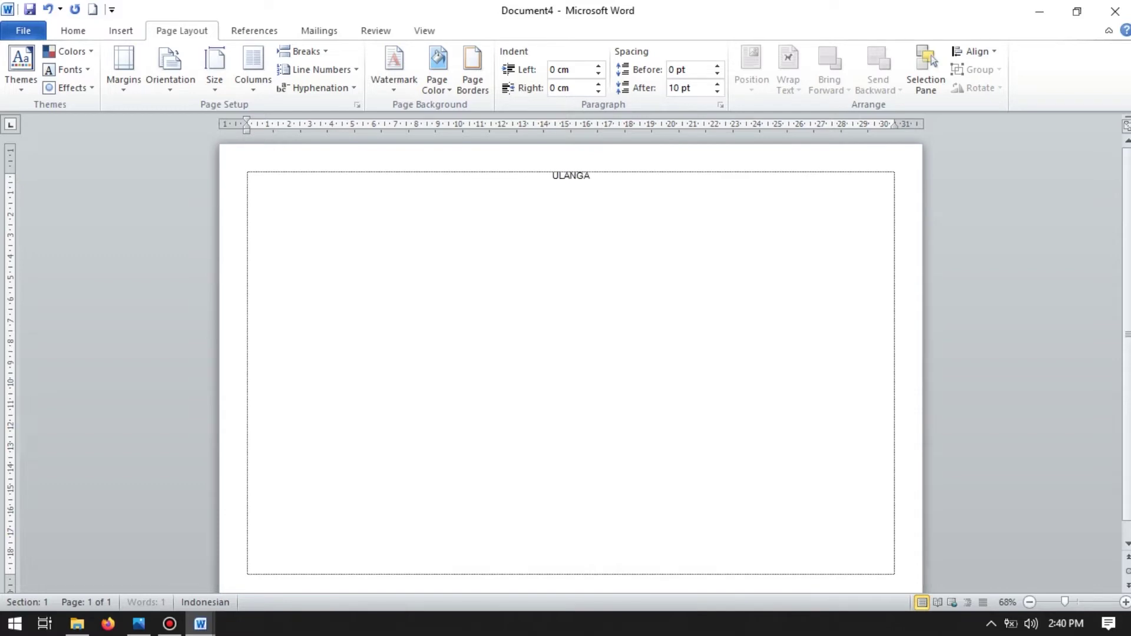
{"action": "type", "text": "N HARIAN"}
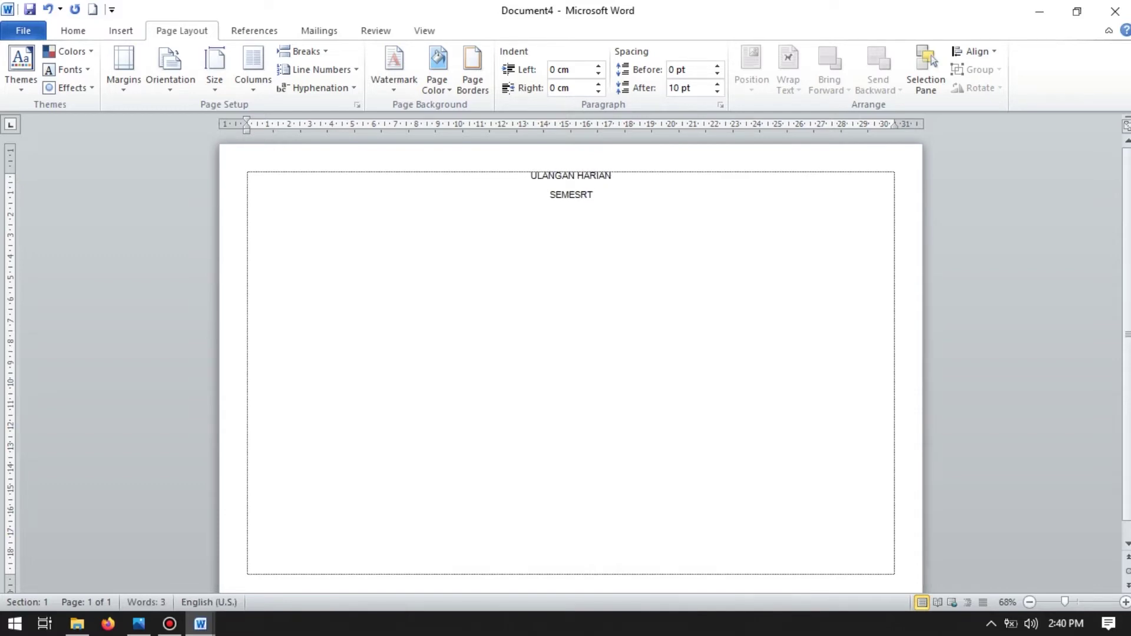
{"action": "key", "text": "BackSpace"}
{"action": "key", "text": "BackSpace"}
{"action": "type", "text": "TER 2 TAHUN 2022"}
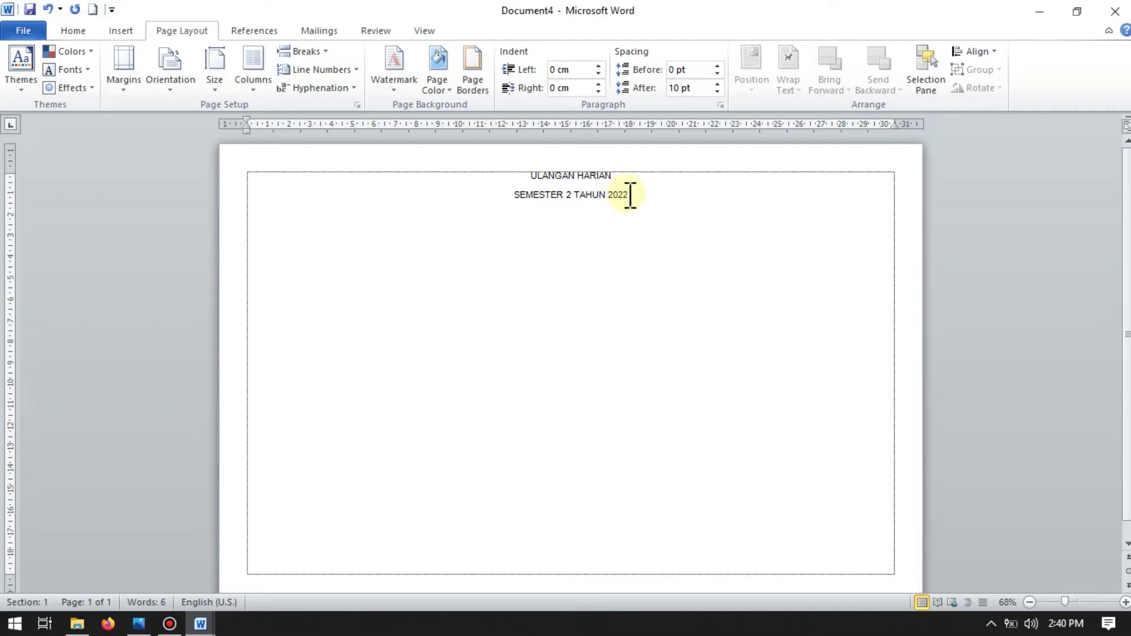
Set both heading lines to 14 pt and place the cursor on the line below
{"action": "left_click_drag", "start_coordinate": [631, 196], "coordinate": [542, 167]}
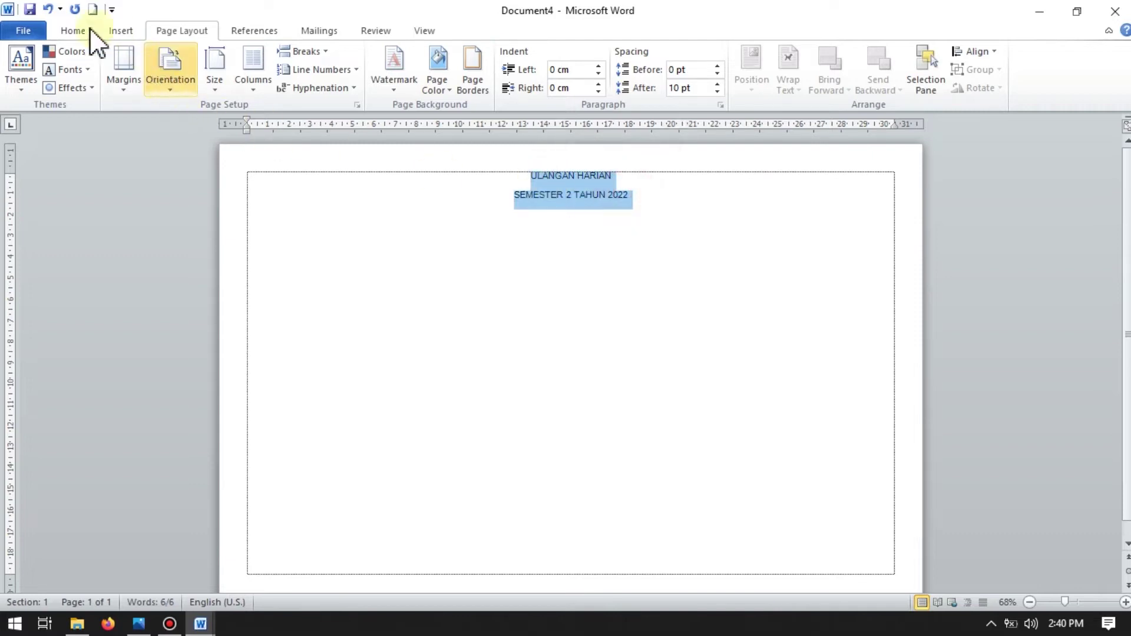
{"action": "left_click", "coordinate": [69, 26]}
{"action": "left_click", "coordinate": [240, 57]}
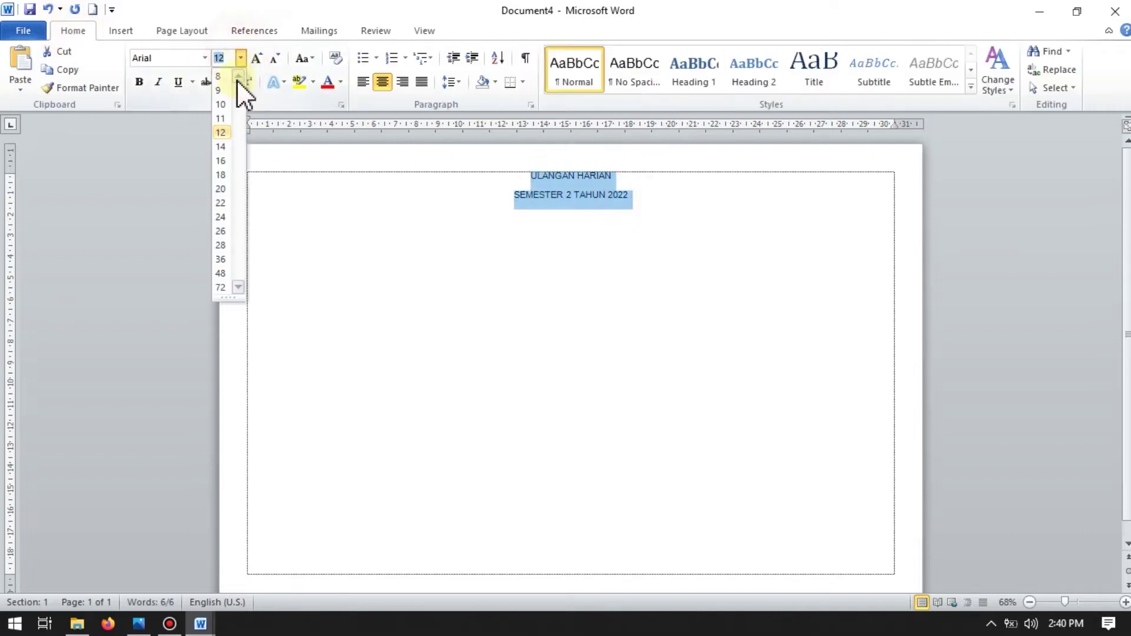
{"action": "left_click", "coordinate": [223, 147]}
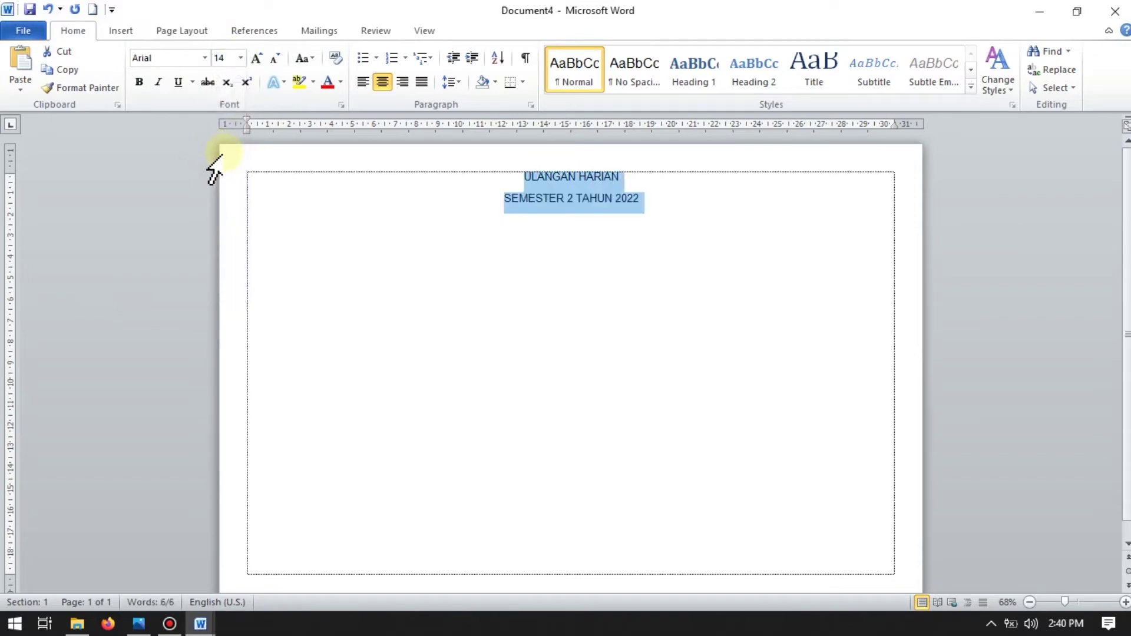
{"action": "left_click", "coordinate": [581, 231]}
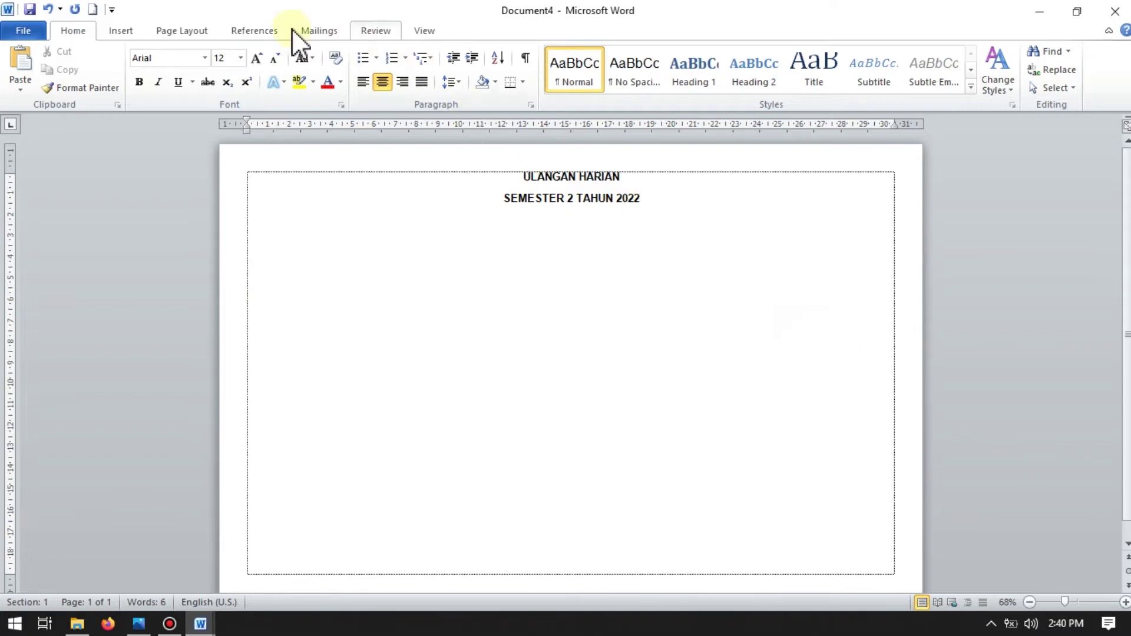
{"action": "left_click", "coordinate": [193, 29]}
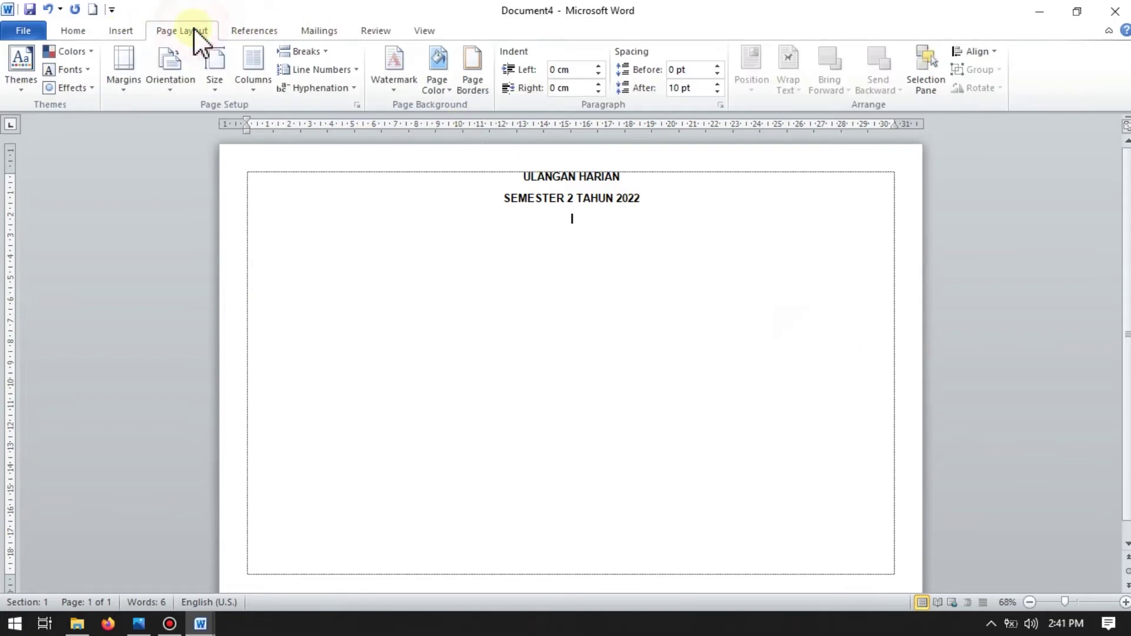
{"action": "left_click", "coordinate": [253, 86]}
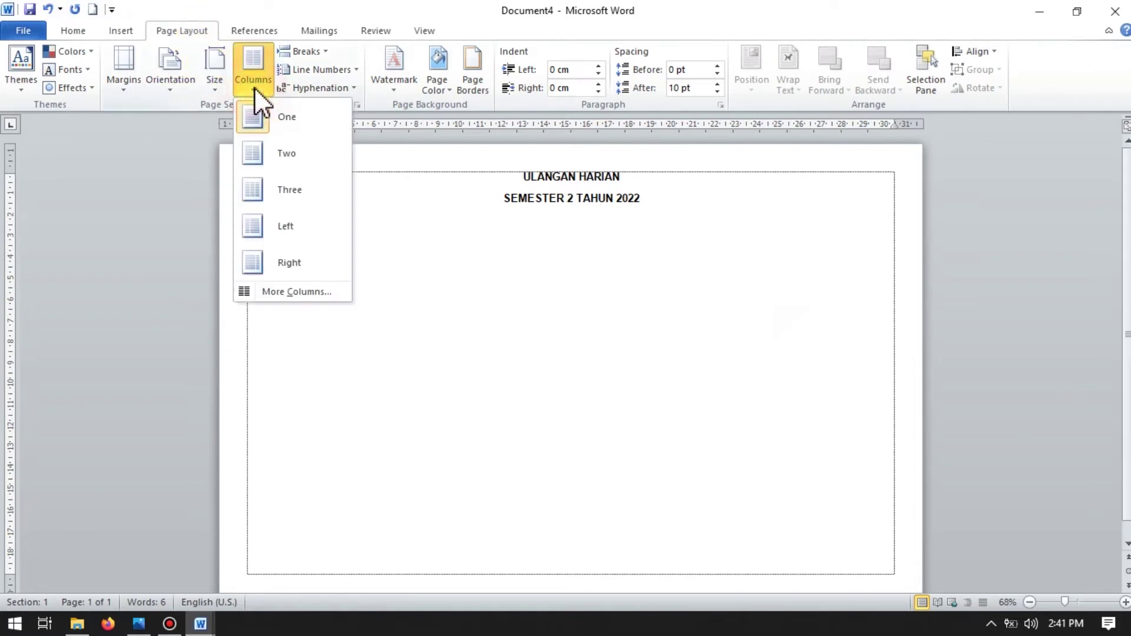
{"action": "left_click", "coordinate": [277, 155]}
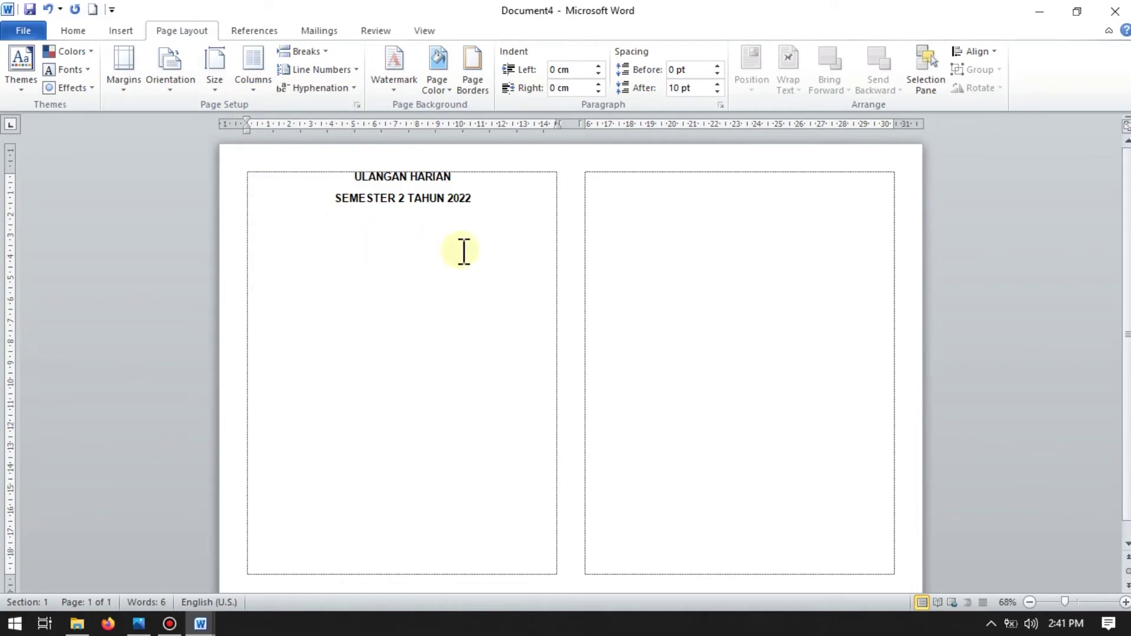
{"action": "left_click", "coordinate": [476, 200]}
{"action": "left_click", "coordinate": [476, 200]}
{"action": "left_click", "coordinate": [252, 73]}
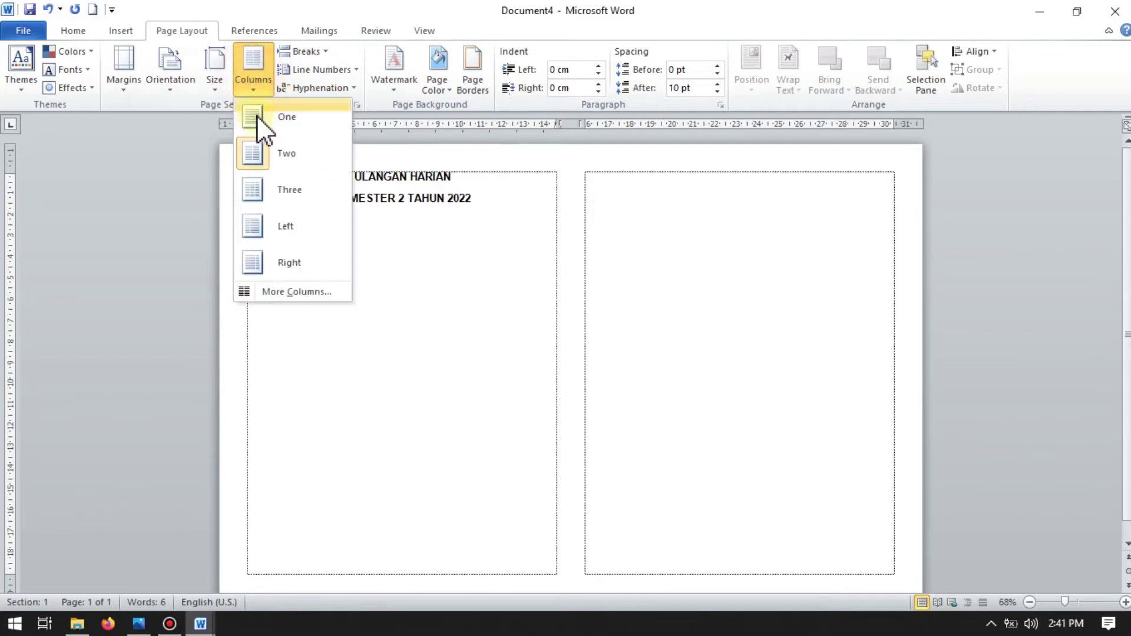
{"action": "left_click", "coordinate": [277, 190]}
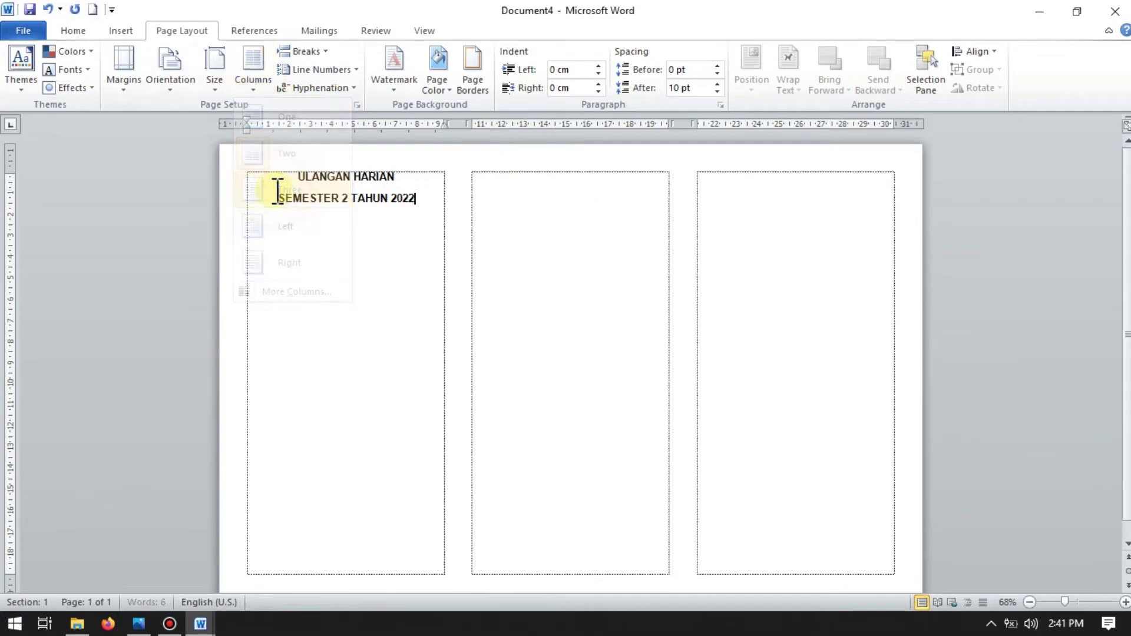
{"action": "left_click", "coordinate": [416, 198]}
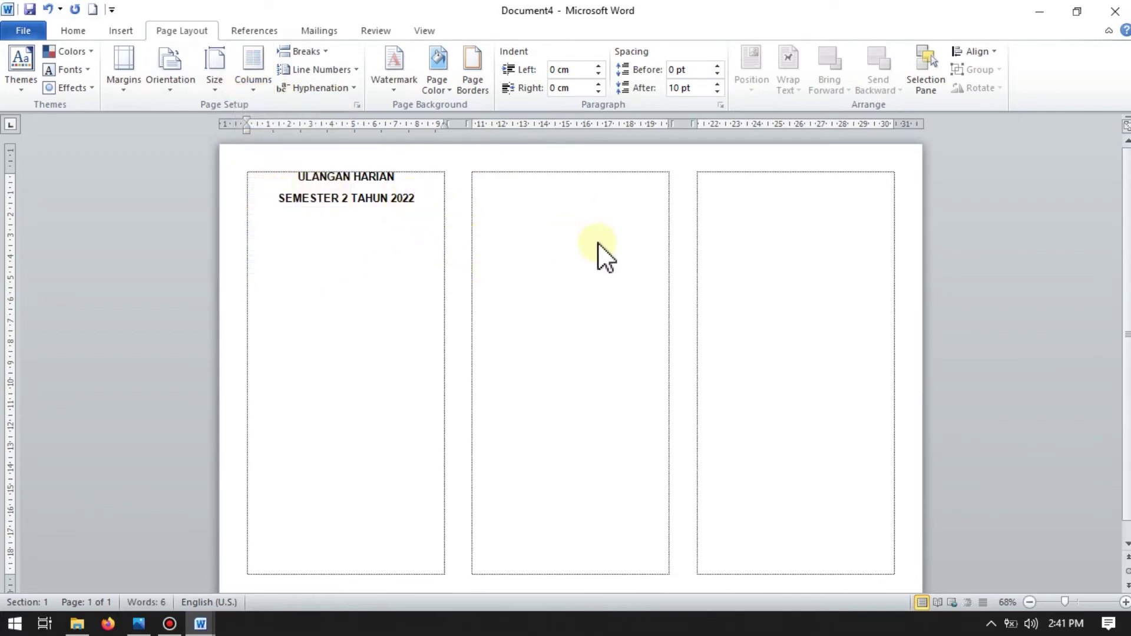
{"action": "left_click", "coordinate": [417, 198]}
{"action": "left_click", "coordinate": [247, 85]}
{"action": "left_click", "coordinate": [277, 113]}
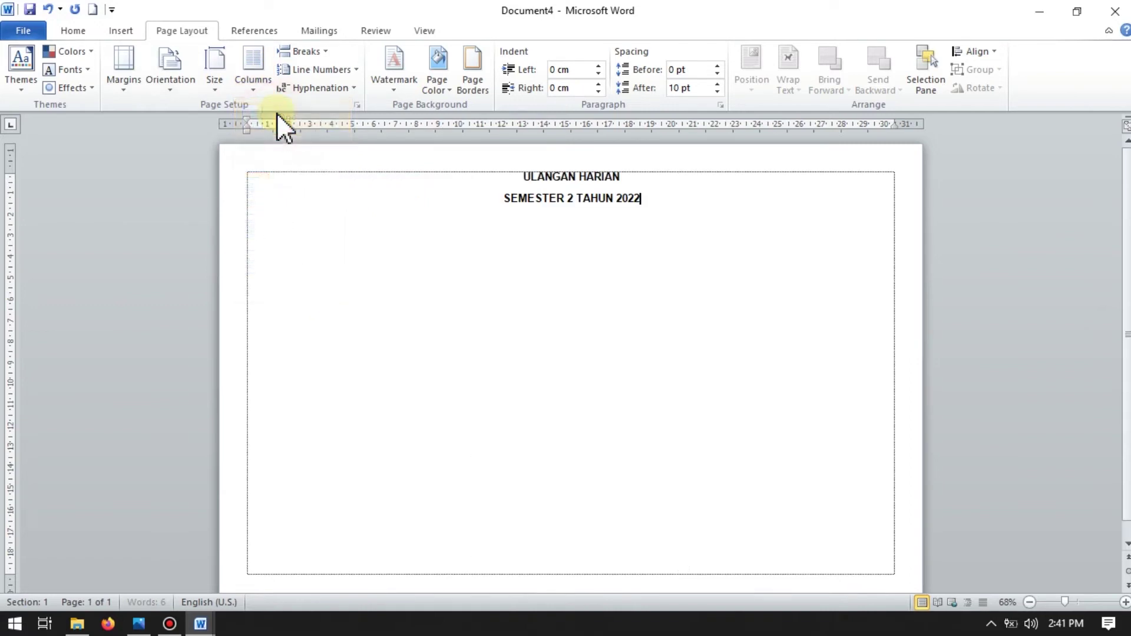
{"action": "double_click", "coordinate": [593, 236]}
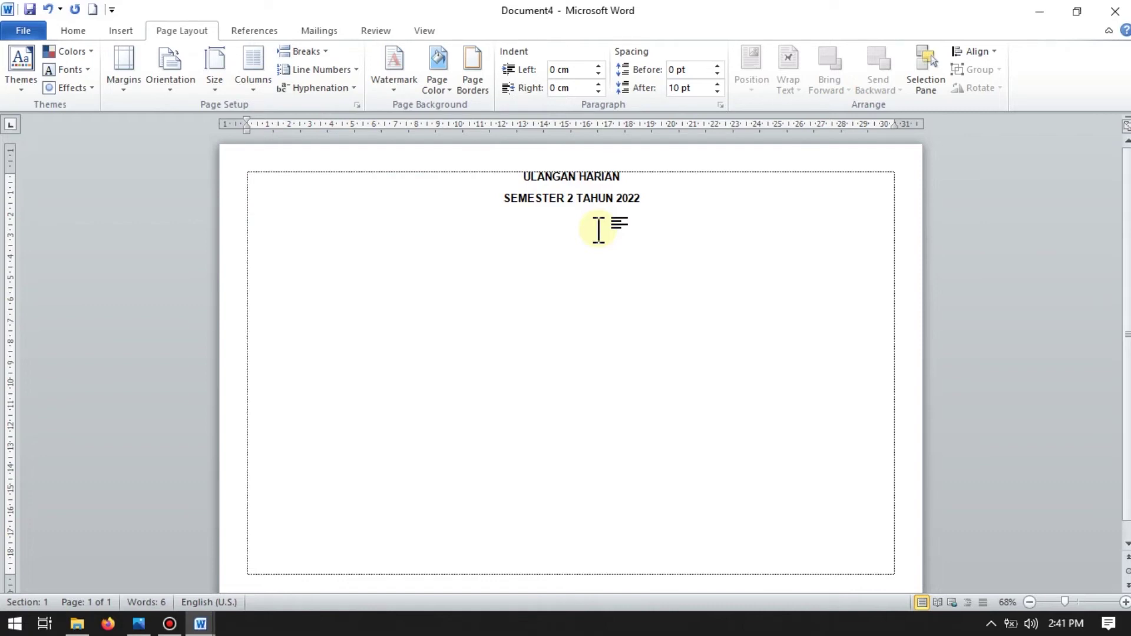
{"action": "left_click", "coordinate": [488, 228]}
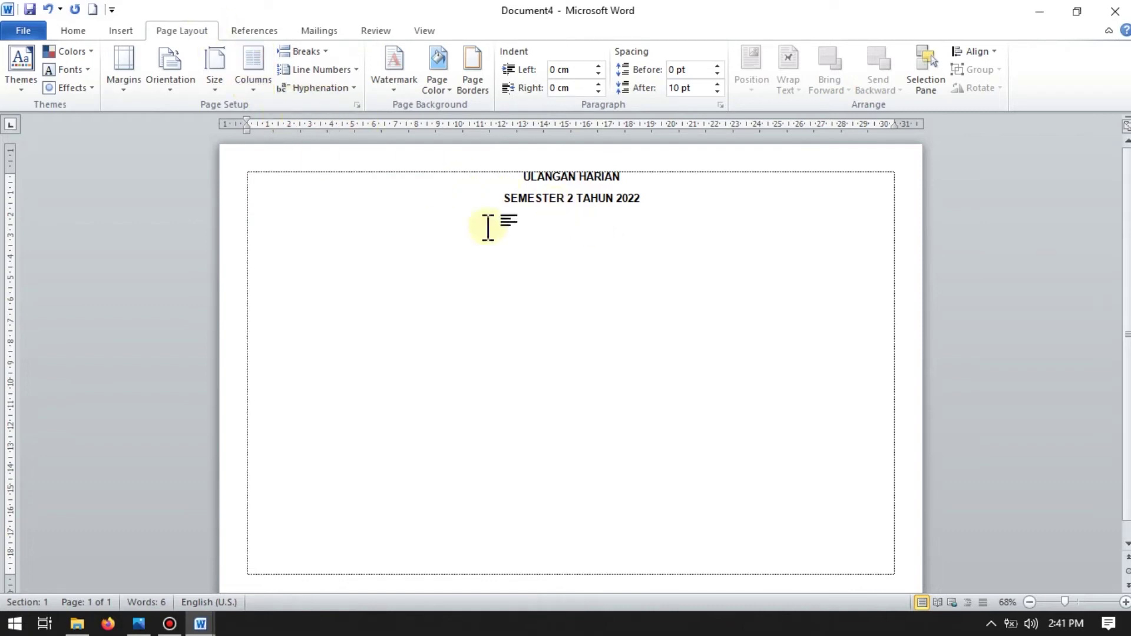
{"action": "left_click", "coordinate": [586, 219]}
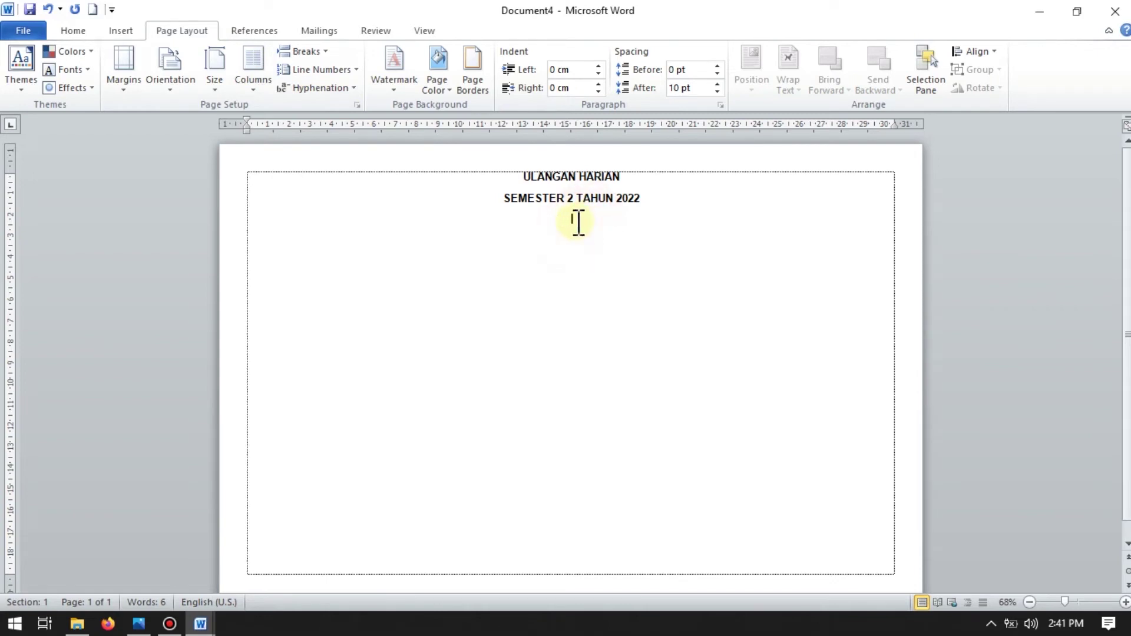
{"action": "left_click", "coordinate": [579, 222]}
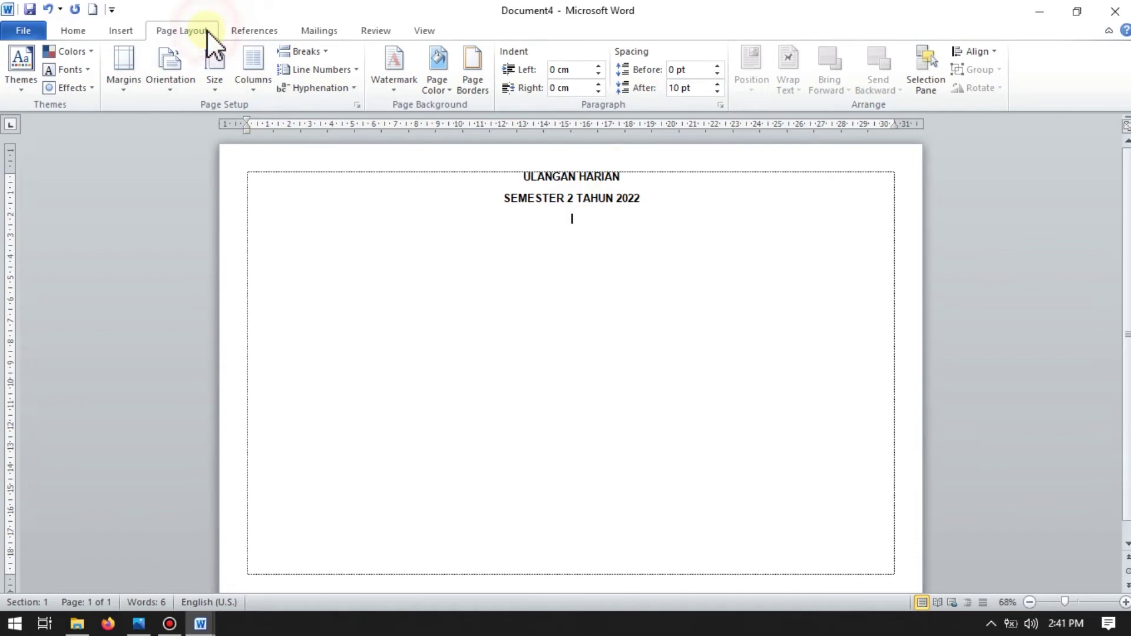
Insert a continuous section break below the header, then return to the start of the header line
{"action": "left_click", "coordinate": [323, 53]}
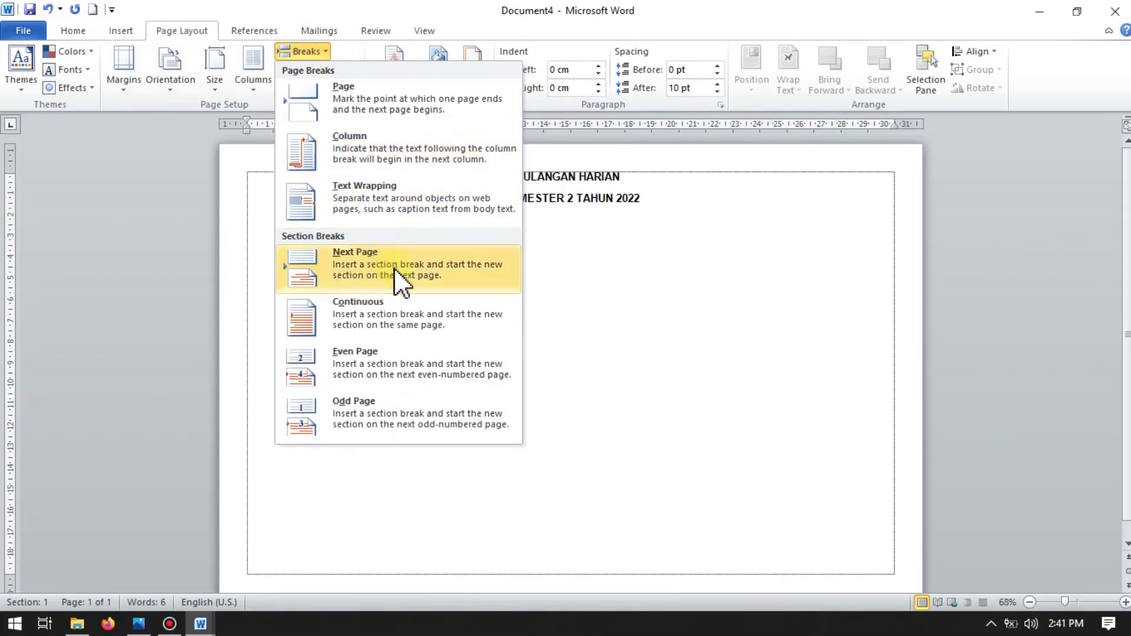
{"action": "left_click", "coordinate": [412, 309]}
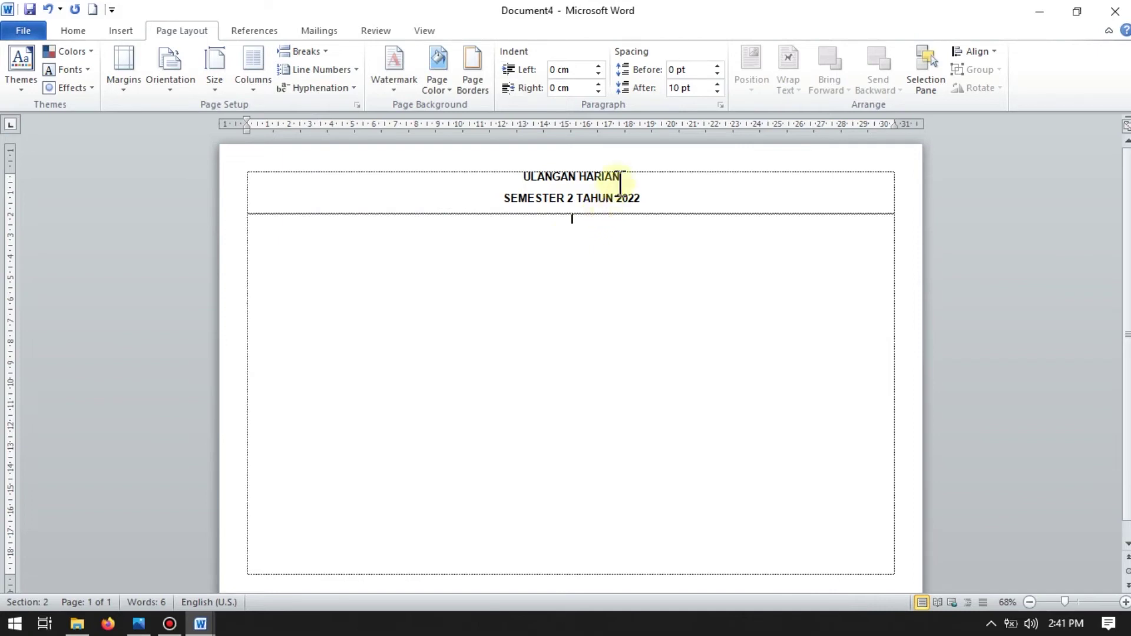
{"action": "left_click", "coordinate": [637, 177]}
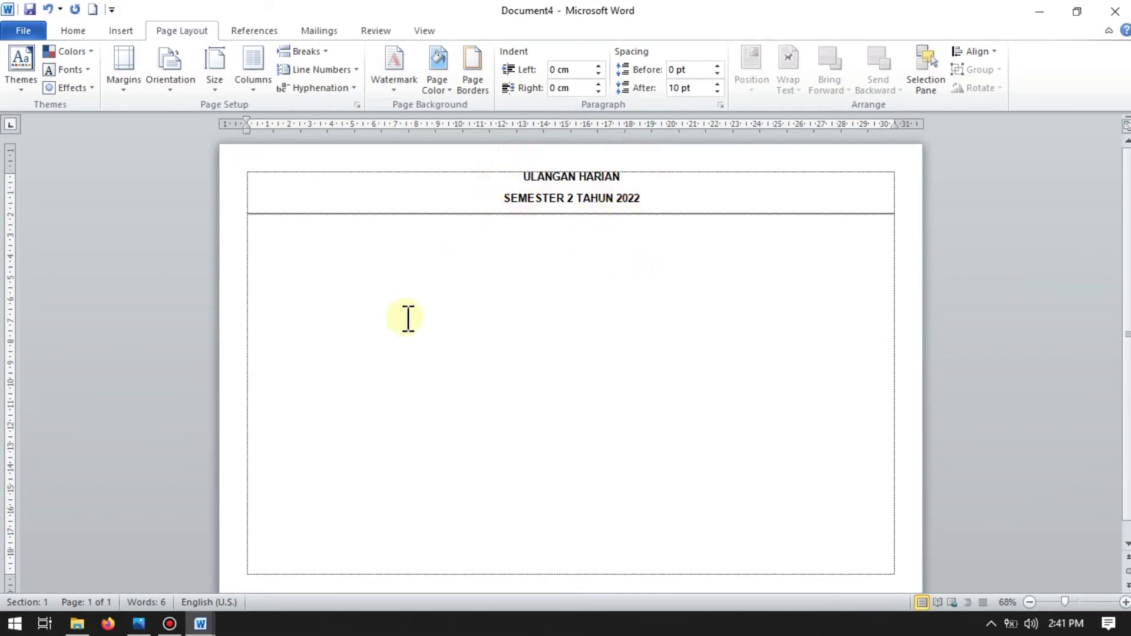
{"action": "key", "text": "Home"}
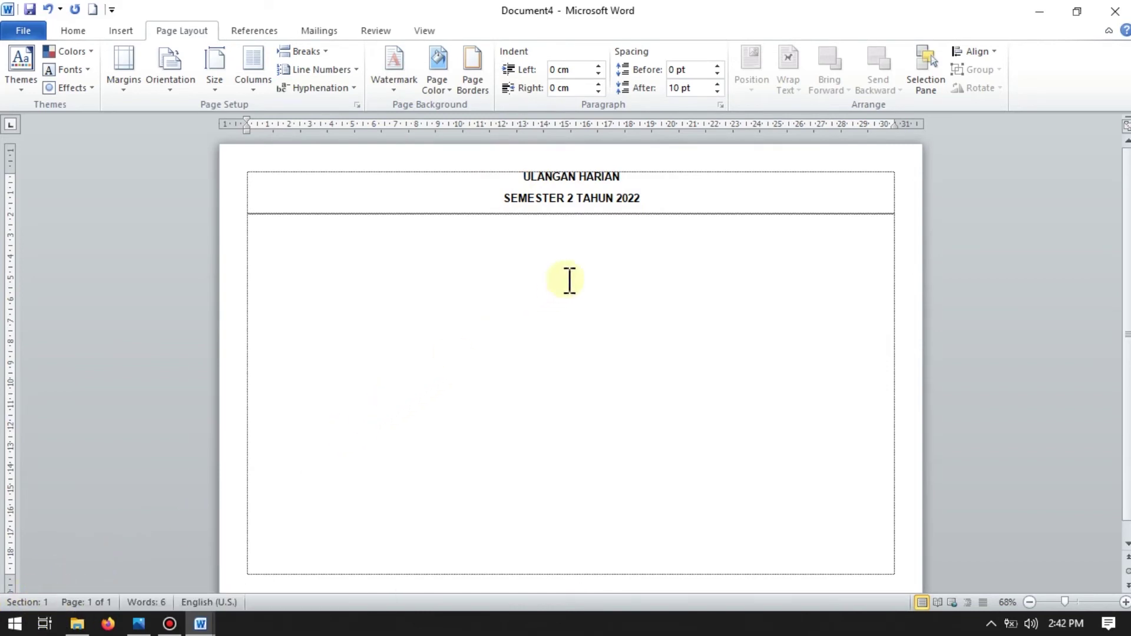
{"action": "left_click", "coordinate": [600, 240]}
{"action": "left_click", "coordinate": [652, 182]}
{"action": "left_click", "coordinate": [586, 236]}
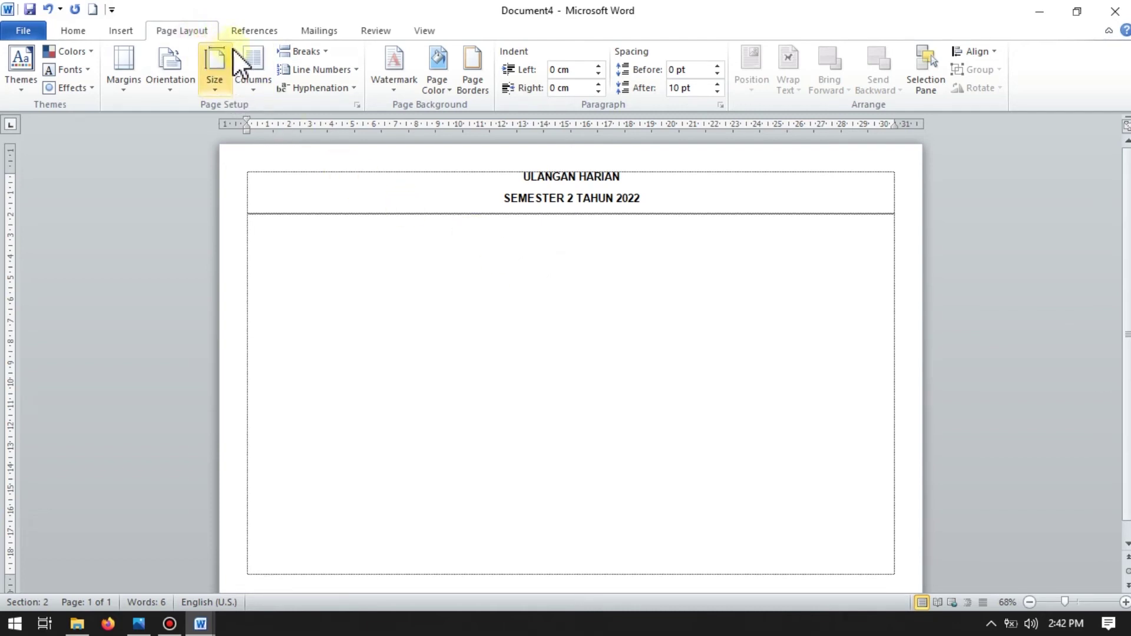
Split the body section into three columns and narrow the gaps on the ruler
{"action": "left_click", "coordinate": [255, 91]}
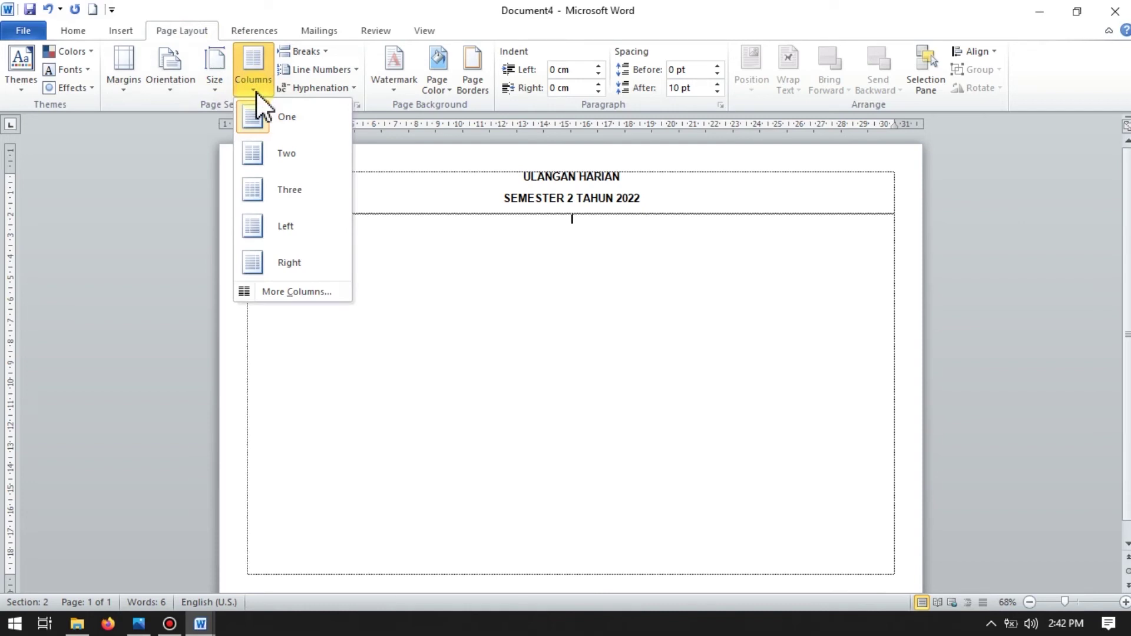
{"action": "left_click", "coordinate": [291, 192]}
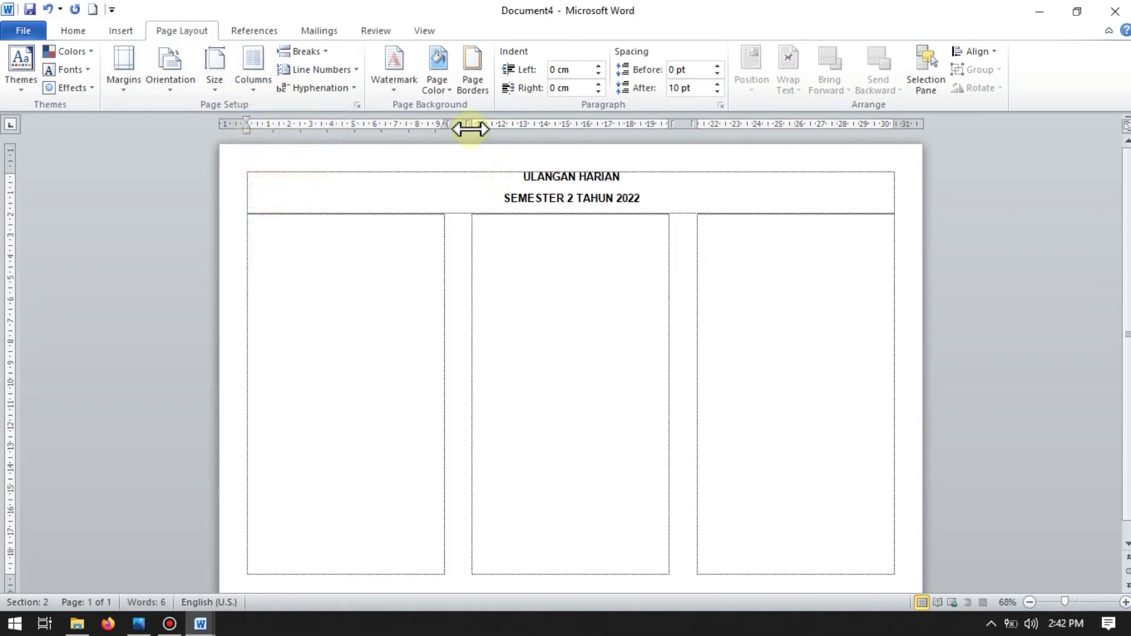
{"action": "left_click_drag", "start_coordinate": [459, 125], "coordinate": [461, 125]}
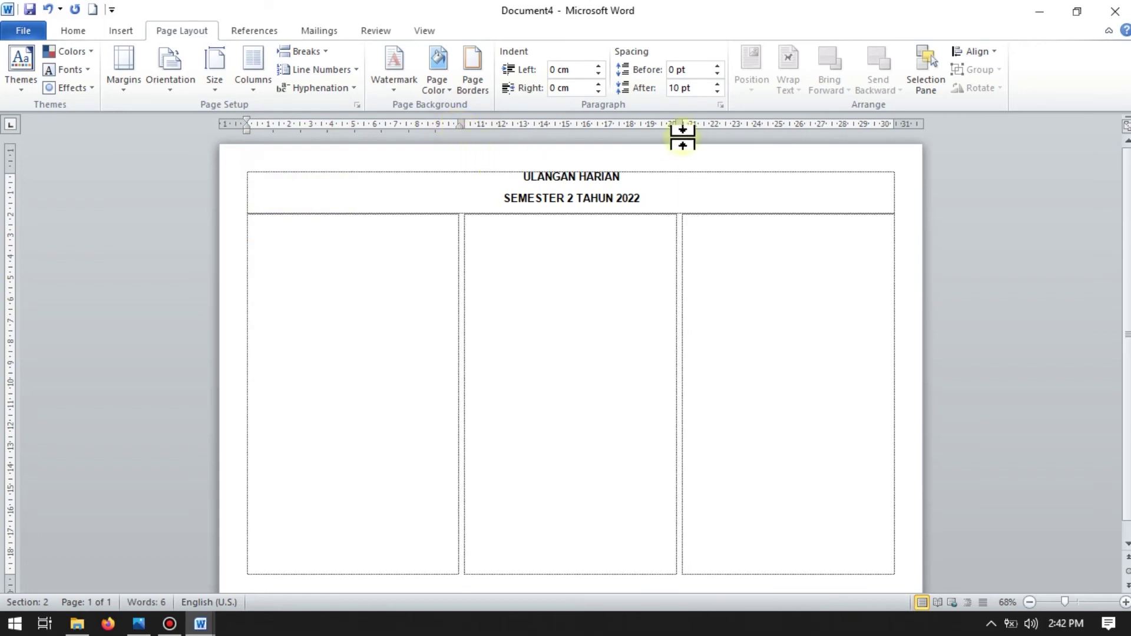
{"action": "left_click_drag", "start_coordinate": [682, 122], "coordinate": [698, 121]}
{"action": "left_click_drag", "start_coordinate": [463, 122], "coordinate": [465, 125]}
Set the body section to 4 equal columns, each 7.44 cm wide, in More Columns
{"action": "left_click", "coordinate": [257, 88]}
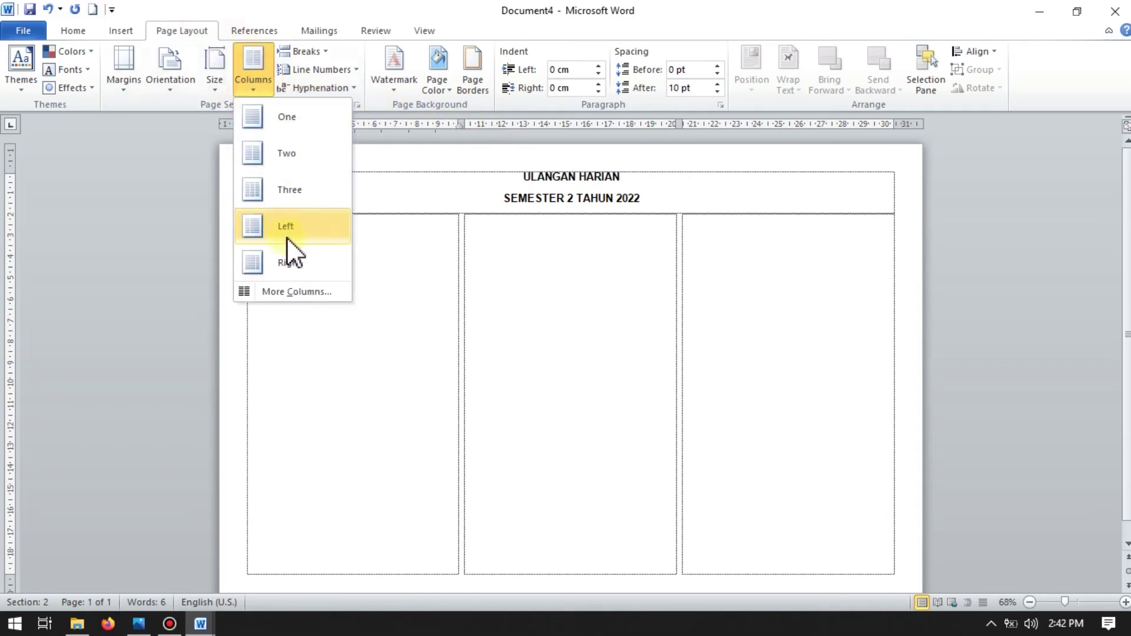
{"action": "left_click", "coordinate": [299, 292]}
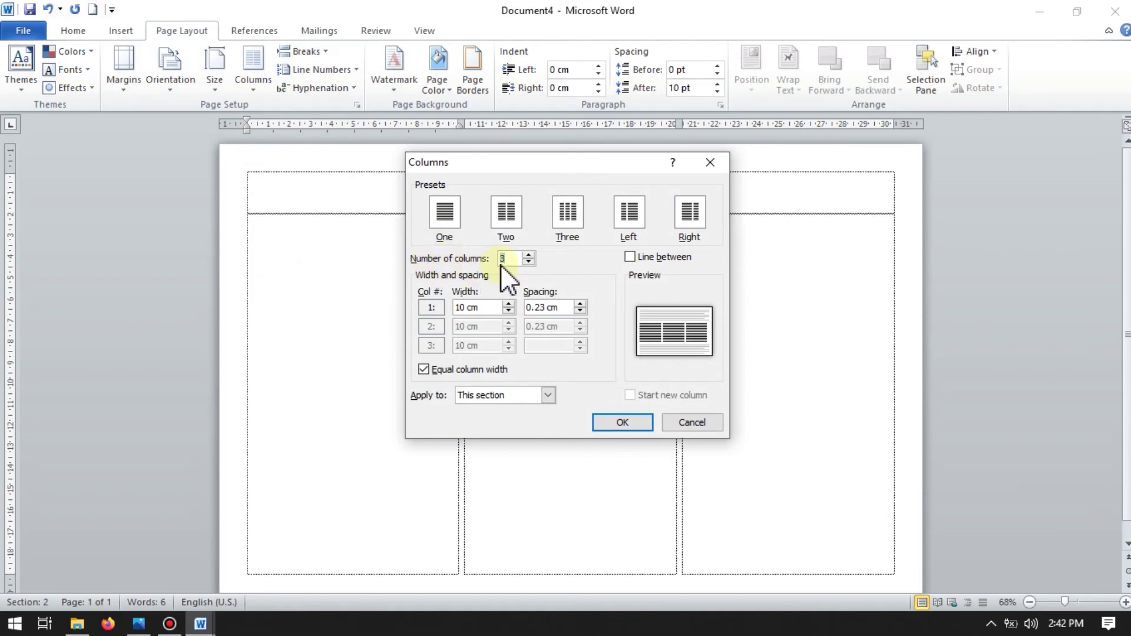
{"action": "left_click", "coordinate": [529, 255]}
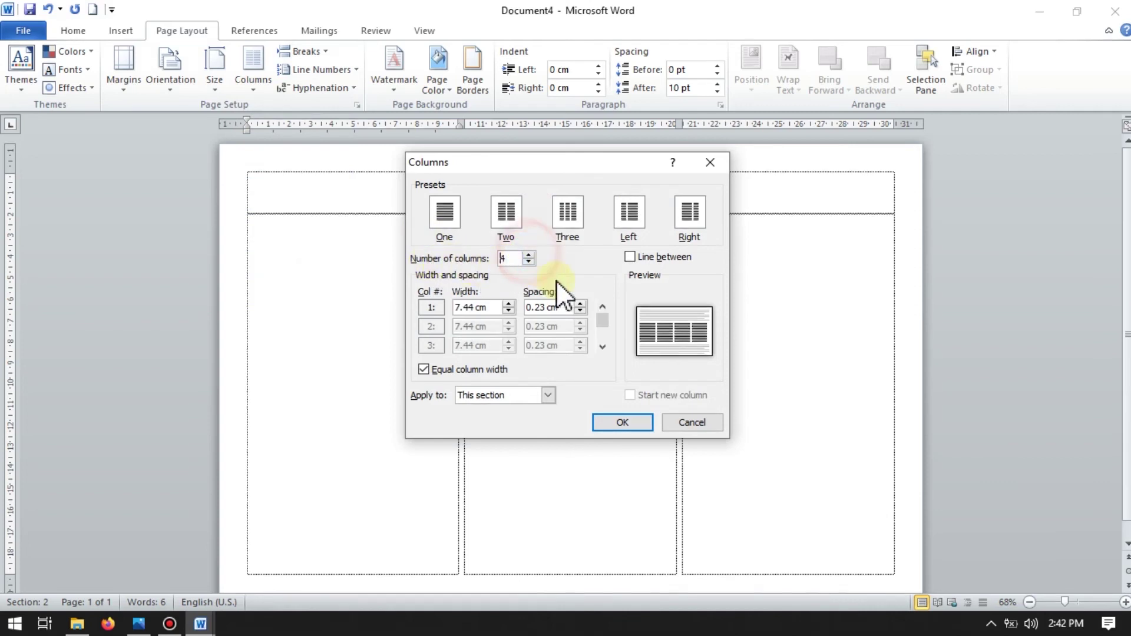
{"action": "left_click", "coordinate": [618, 421]}
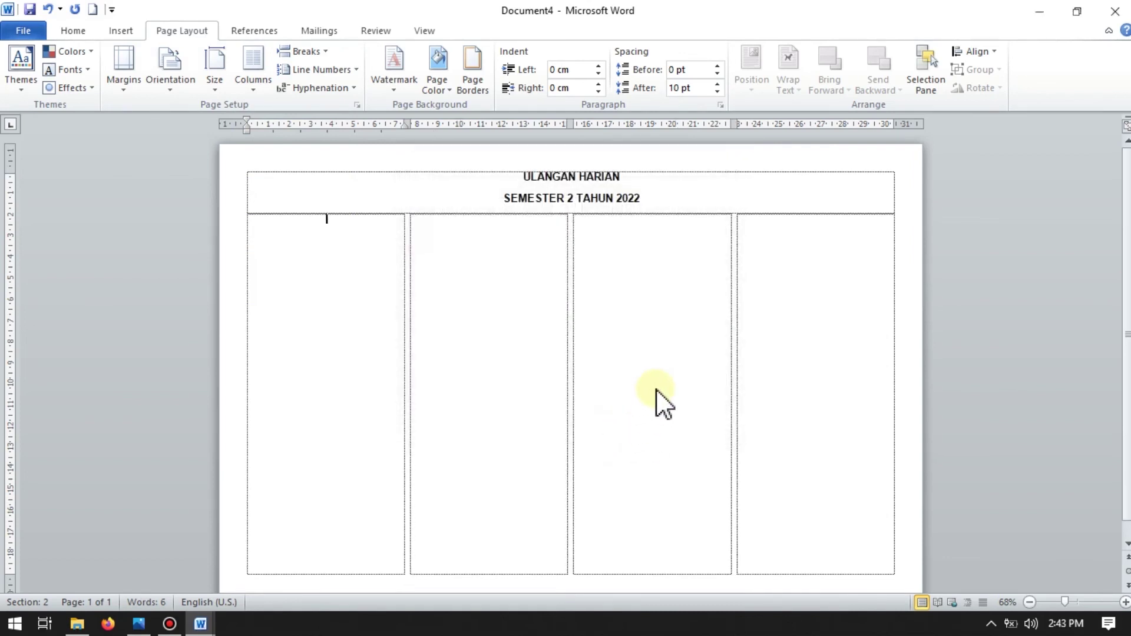
{"action": "left_click", "coordinate": [302, 233]}
{"action": "left_click", "coordinate": [560, 176]}
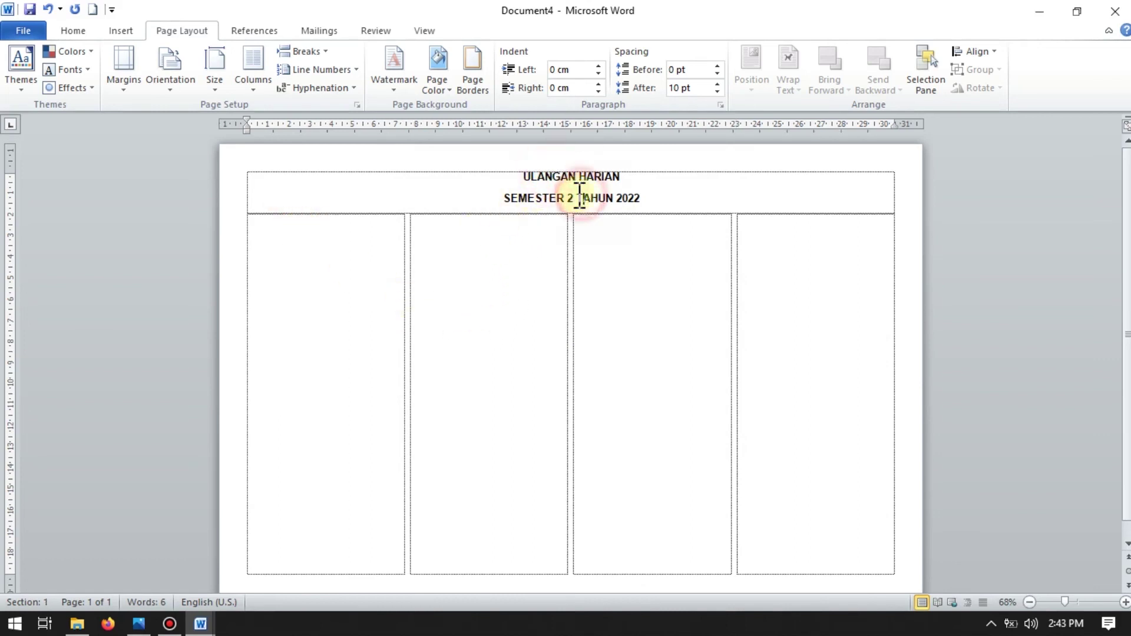
{"action": "left_click", "coordinate": [351, 239]}
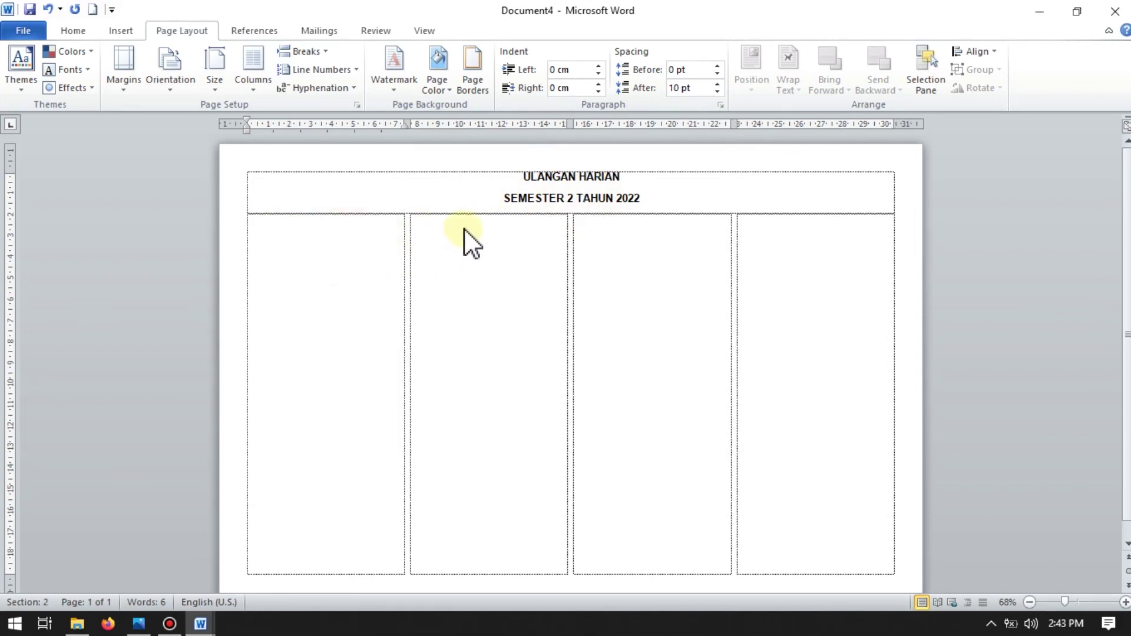